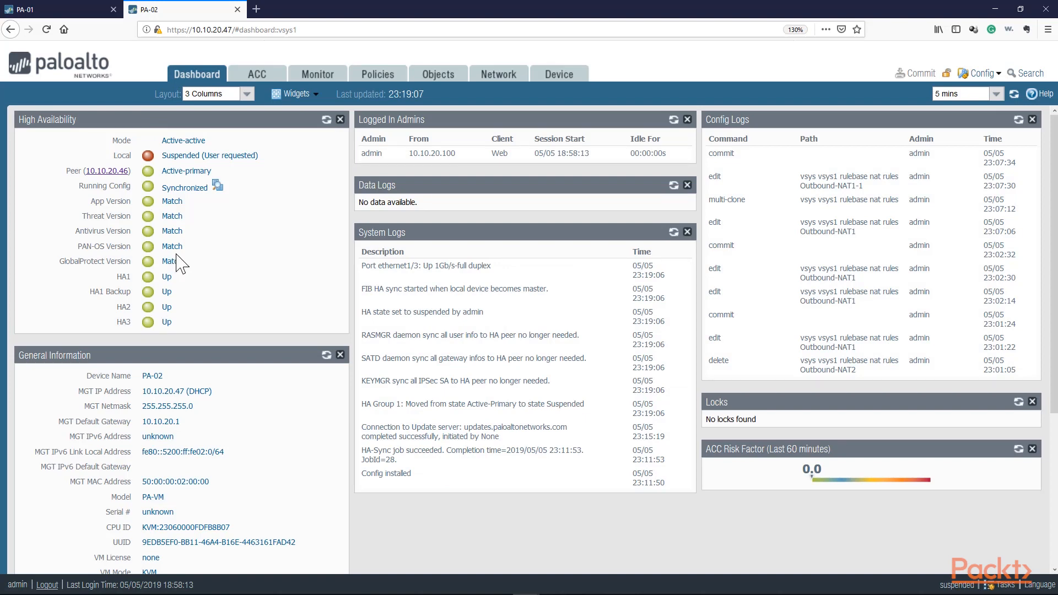
Step: Refresh the High Availability status on the PA-01 dashboard and check its local and peer states
left_click(94, 9)
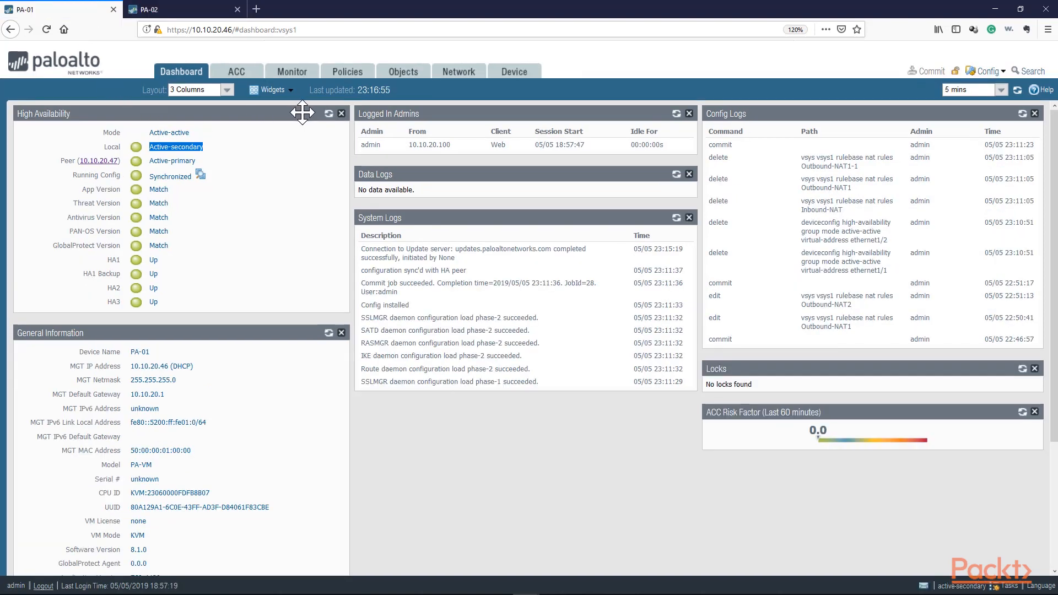
left_click(328, 113)
left_click_drag(198, 146, 159, 147)
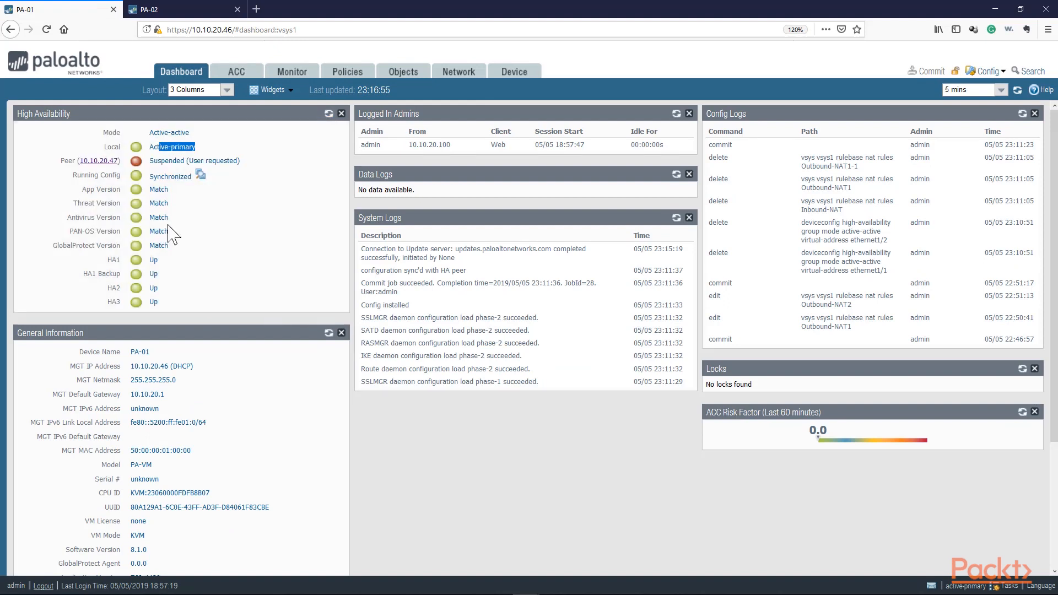
left_click(268, 243)
Step: Make the suspended local device functional again in the High Availability operational commands of PA-02
left_click(165, 10)
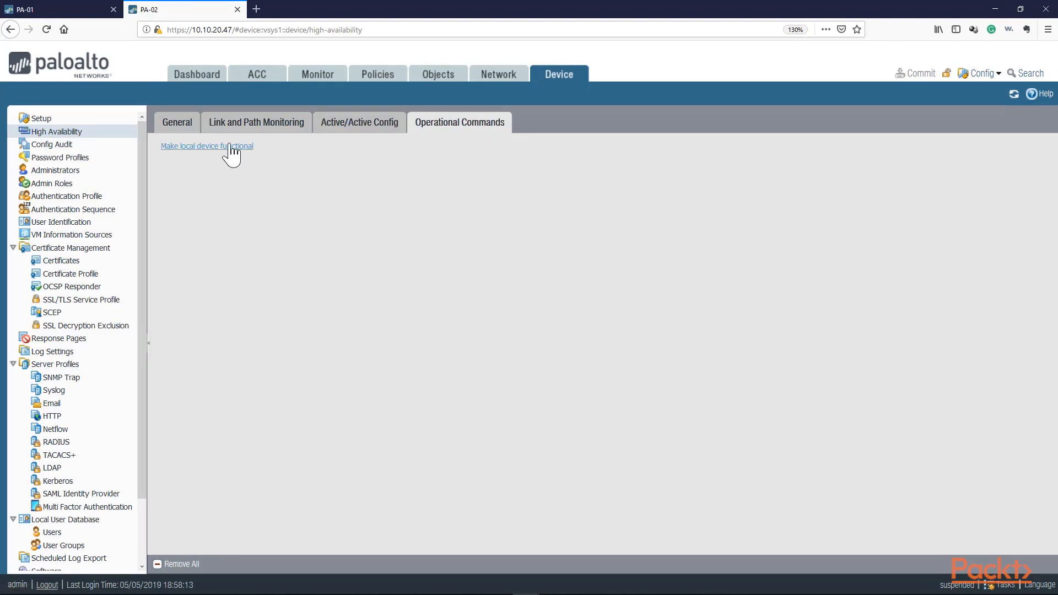
left_click(230, 147)
left_click(95, 15)
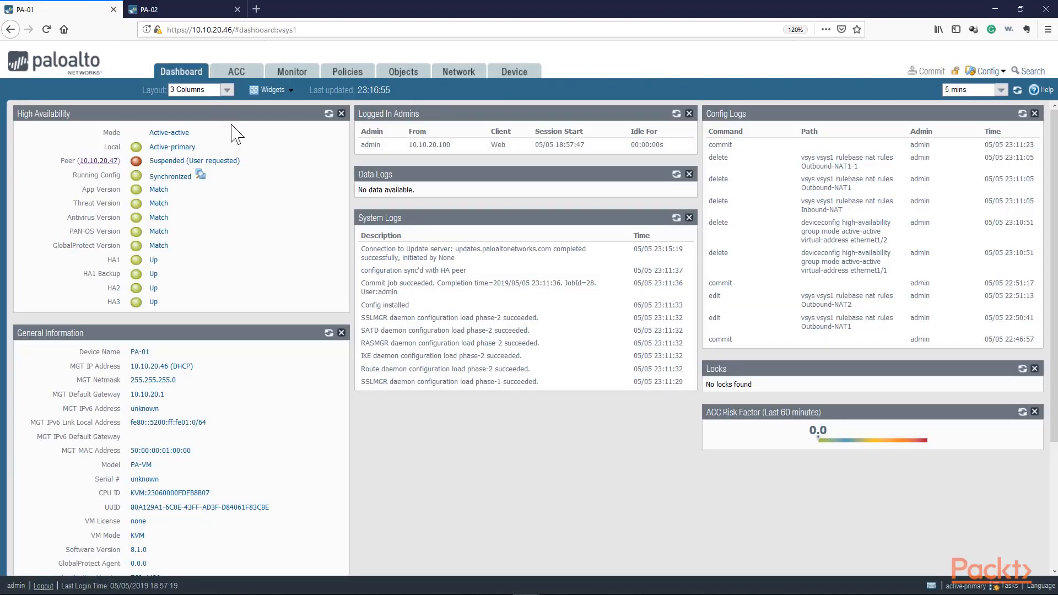
key("ctrl+Tab")
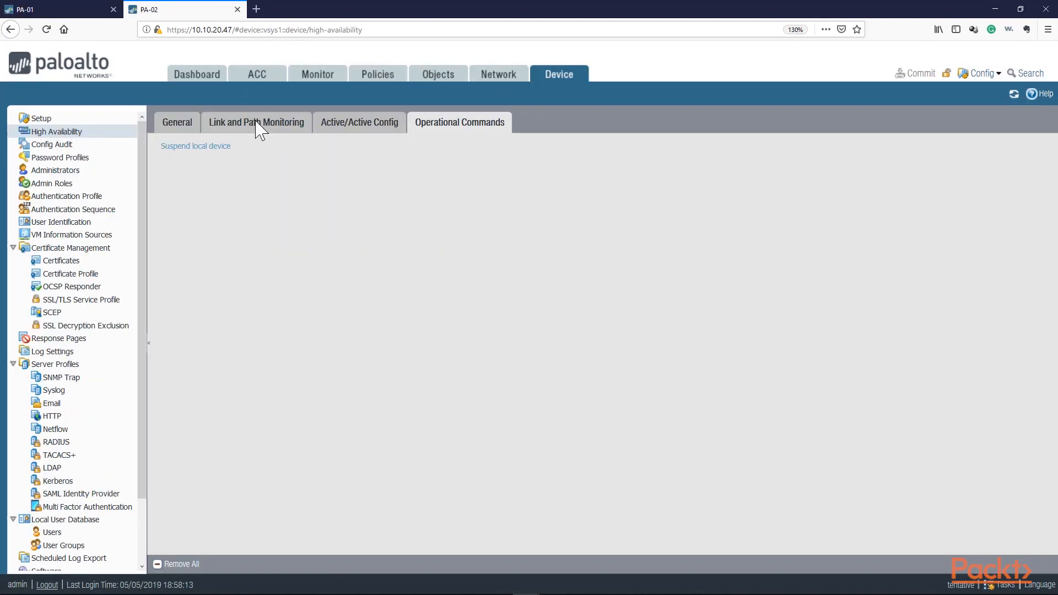
Step: Check the local High Availability state on the PA-02 dashboard and refresh the peer state shown on PA-01
left_click(188, 77)
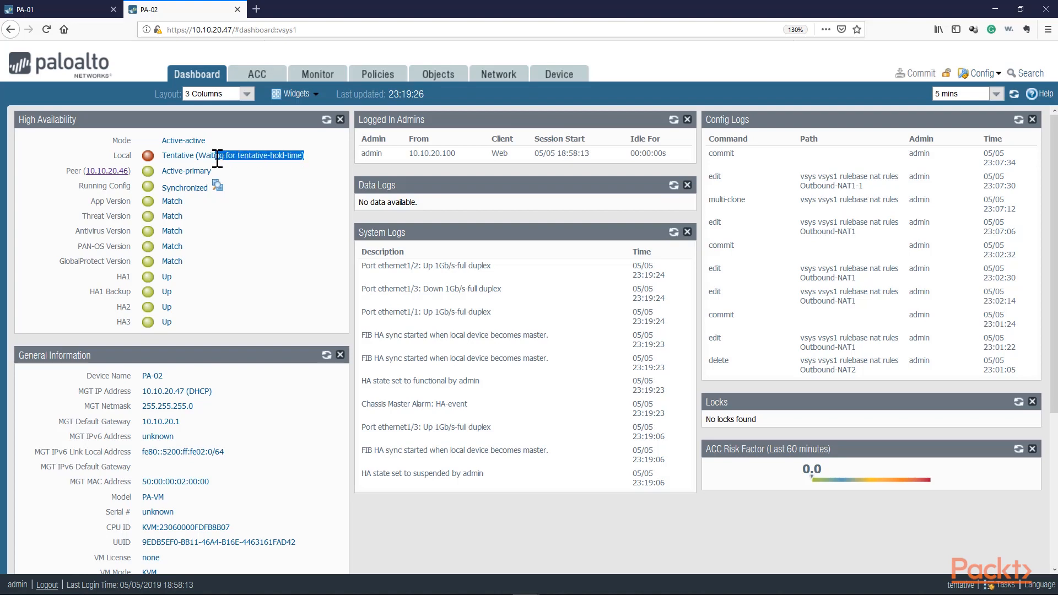
key("ctrl+Tab")
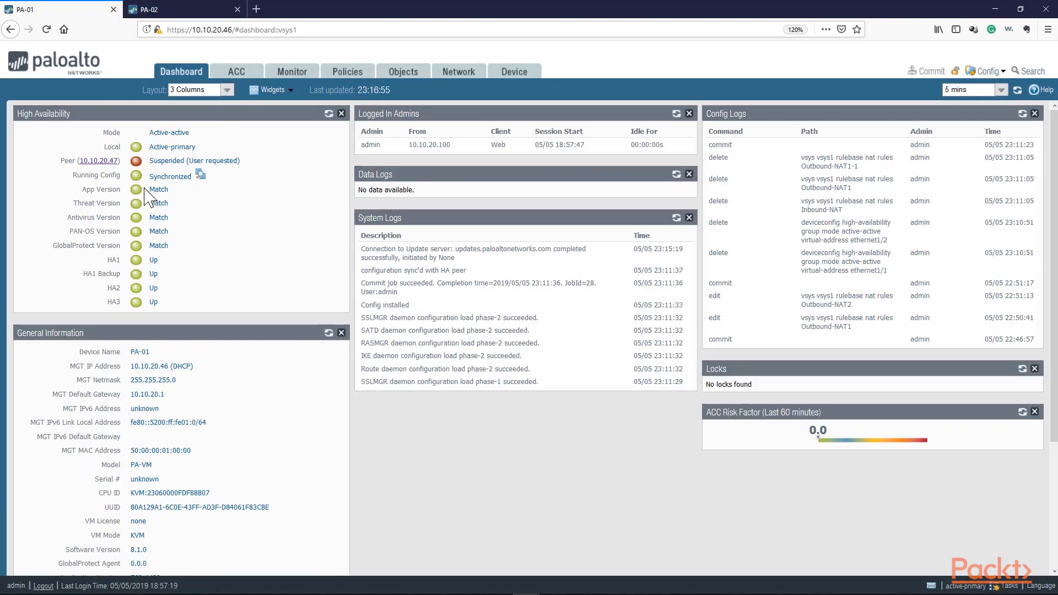
left_click(330, 114)
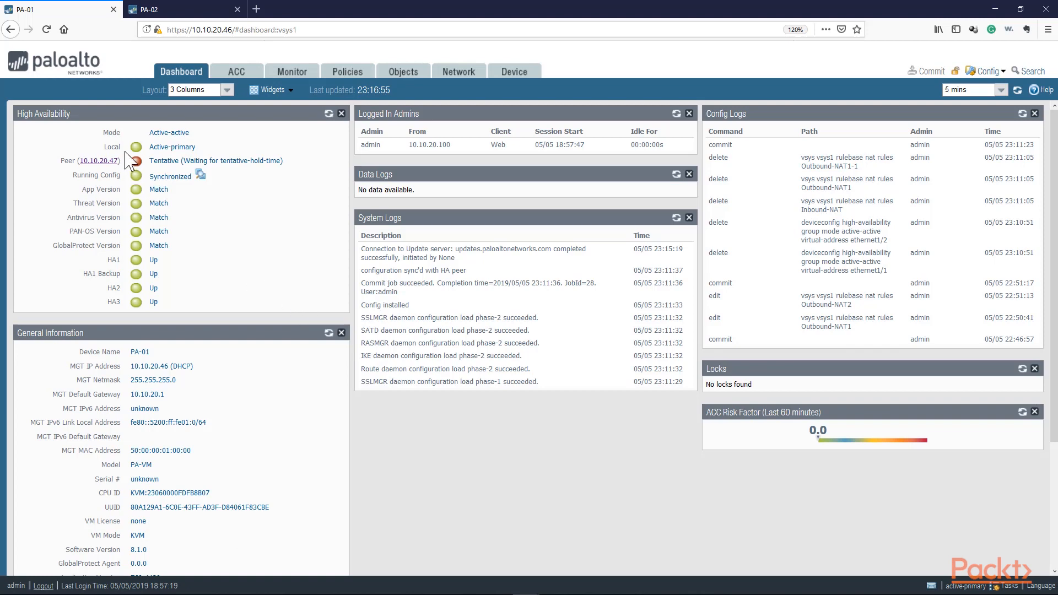
Step: Add an active/active HA virtual address for ethernet1/2 on PA-01 with IPv4 address 10.0.0.1, type ARP Load Sharing and the IP Modulo algorithm
left_click(517, 78)
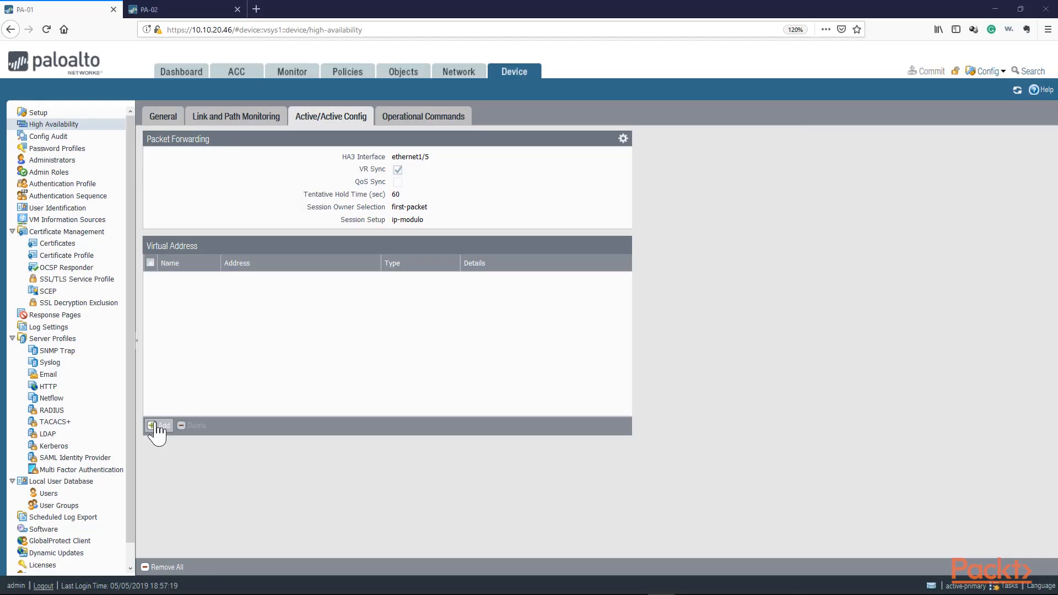
left_click(157, 425)
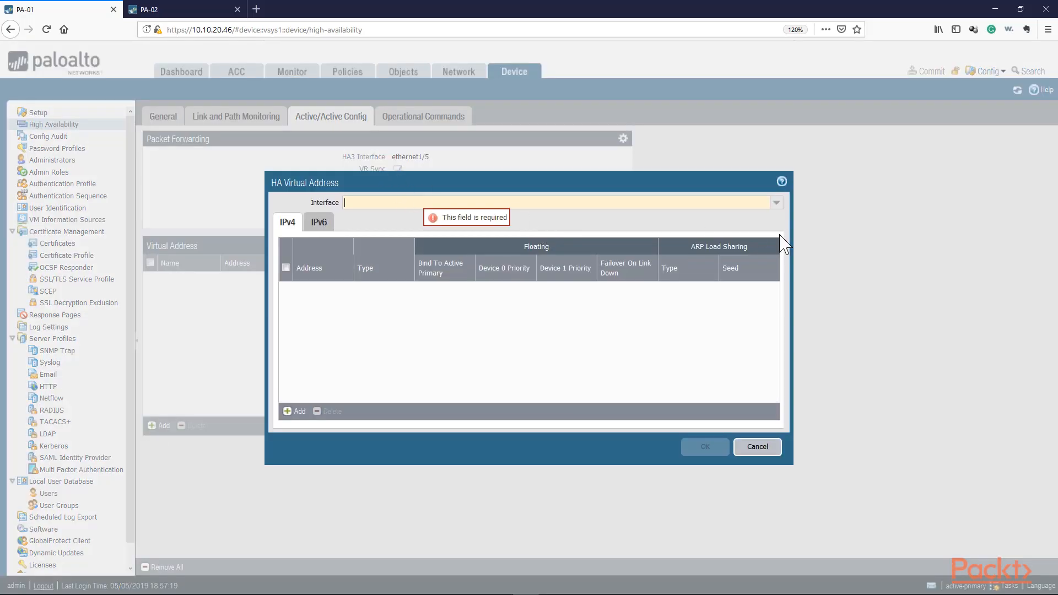
left_click(777, 204)
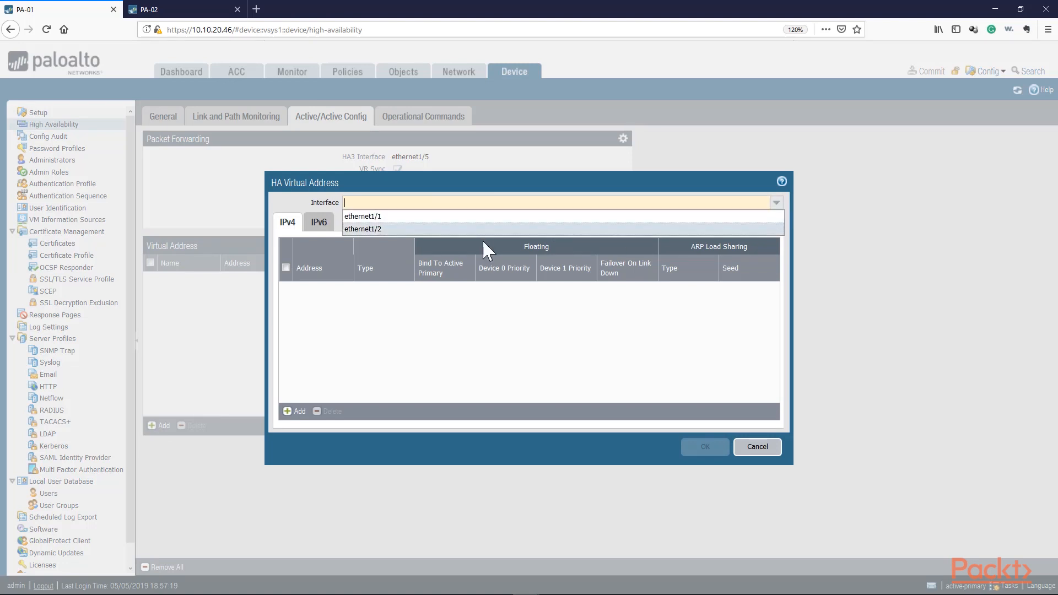
left_click(371, 230)
left_click(299, 413)
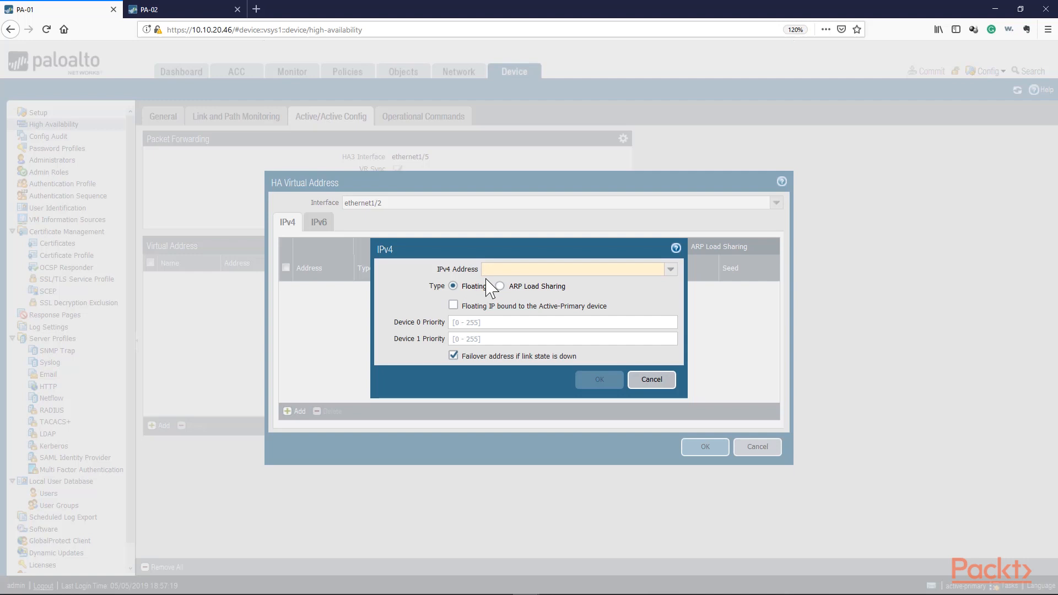
type("10.0.0.1")
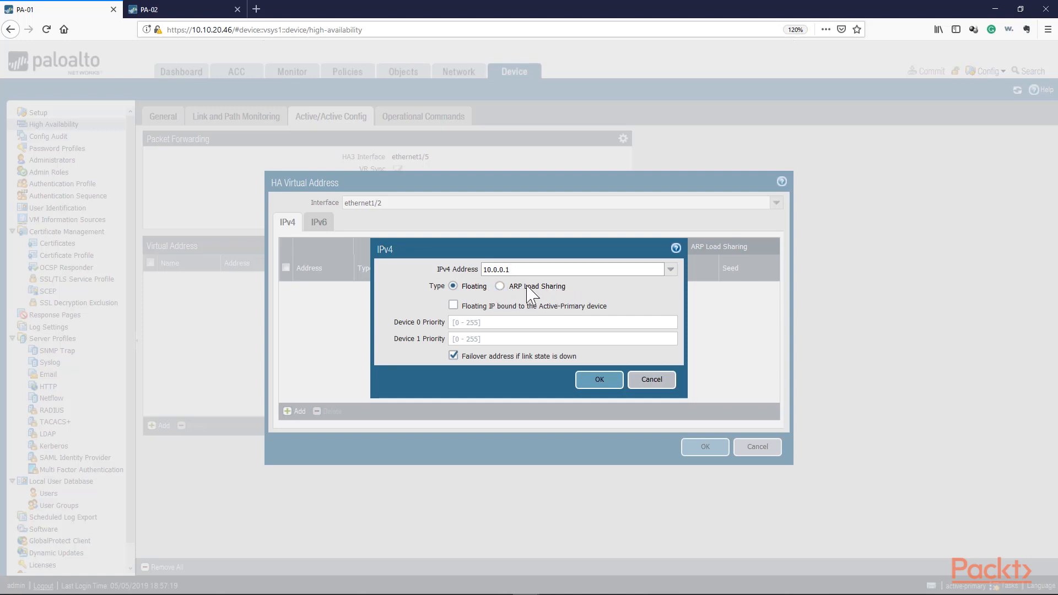
left_click(498, 286)
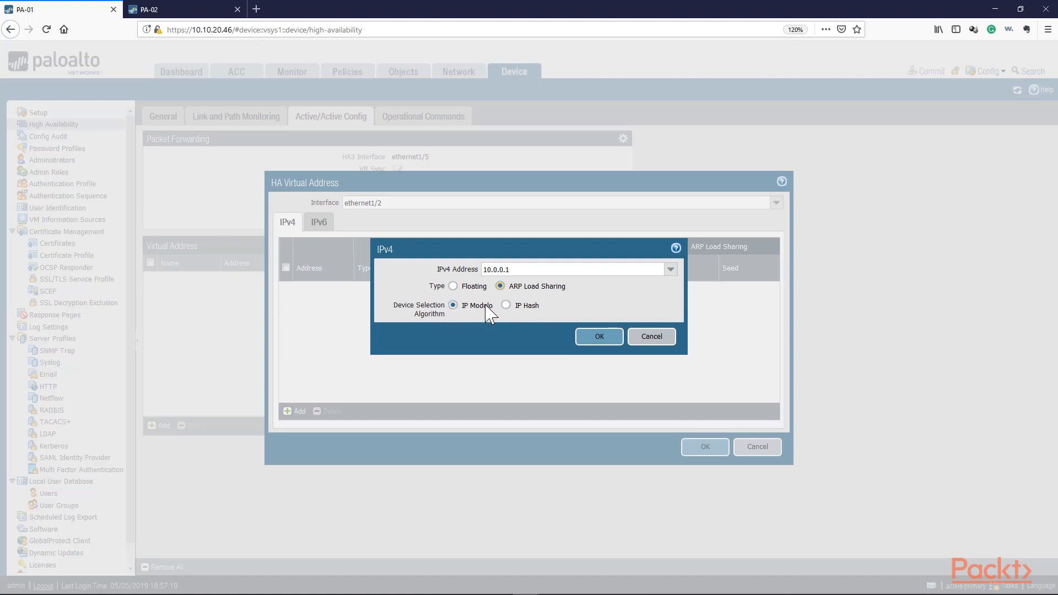
left_click(599, 337)
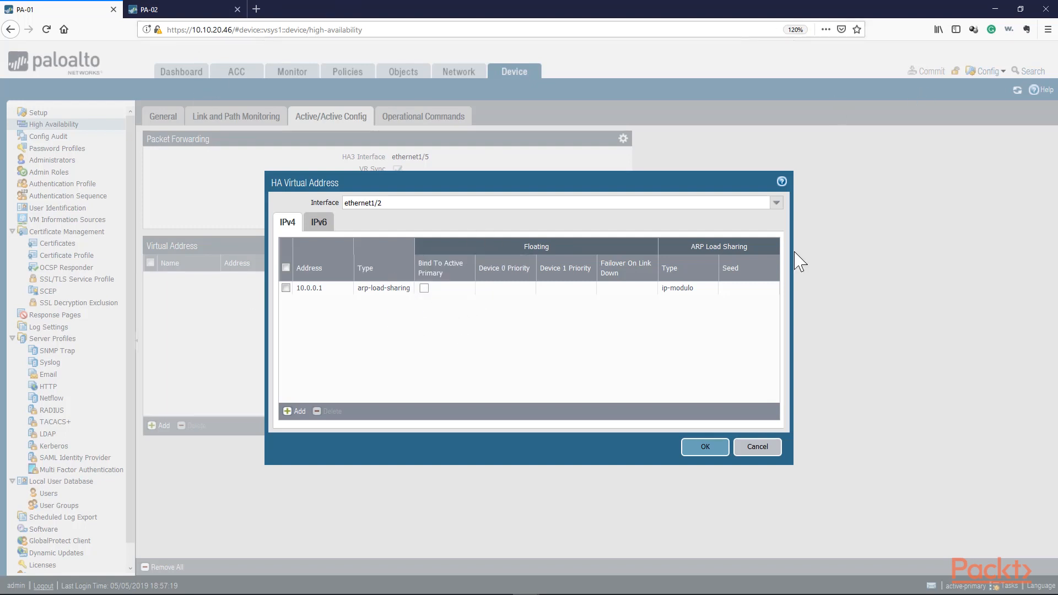
left_click(710, 452)
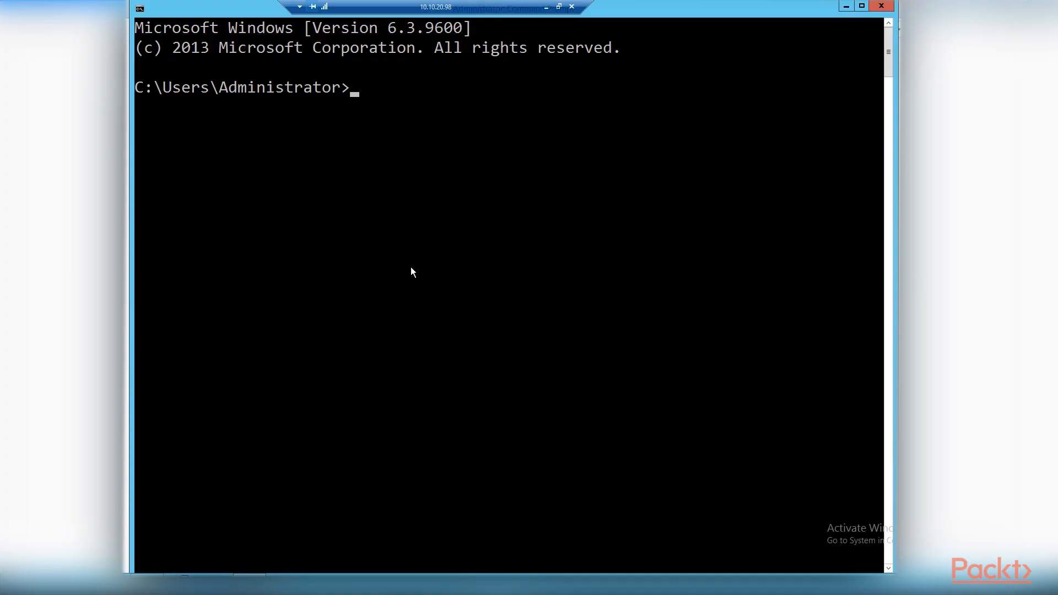
Step: Run ping 10.0.0.1 -t in the Windows command prompt of the remote machine, and stop it
type("ping 10.0.0.1 -t")
key("Return")
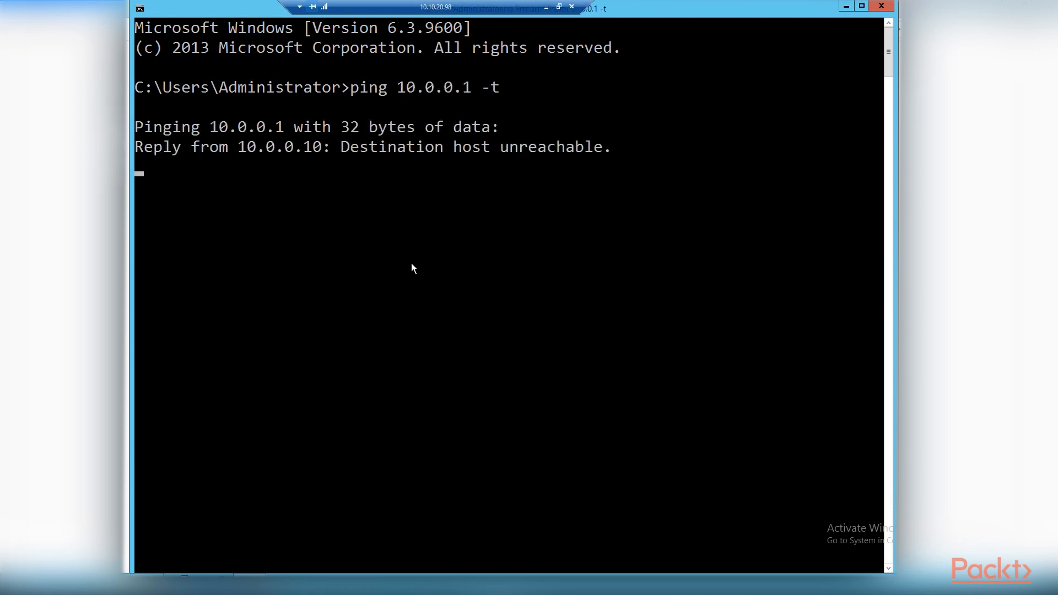
key("ctrl+c")
Step: Ping 10.0.0.2 and 10.0.0.3 to test that both addresses are reachable
key("Up")
key("BackSpace")
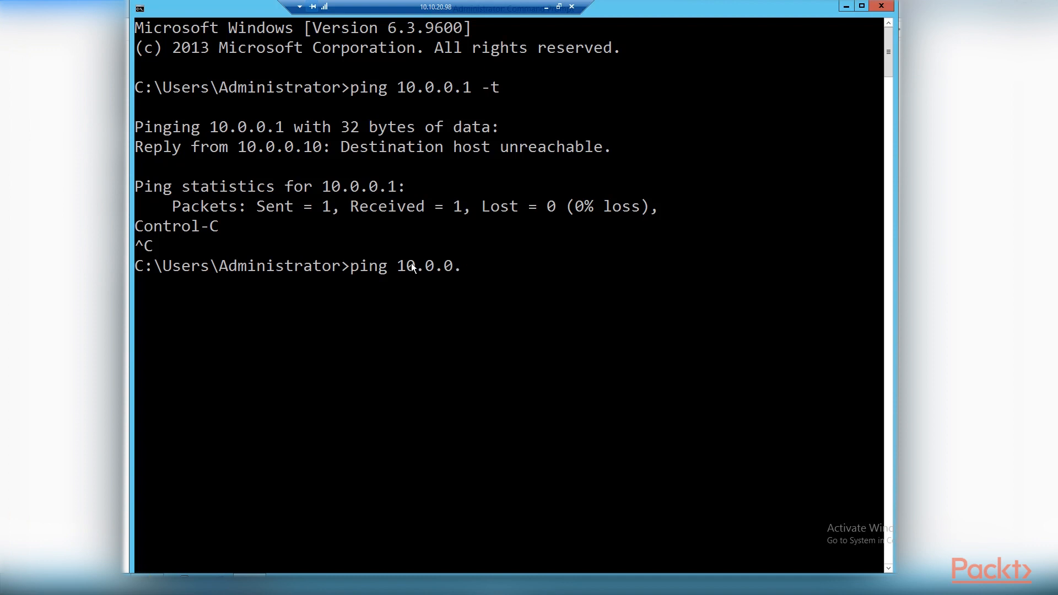
key("BackSpace")
key("Return")
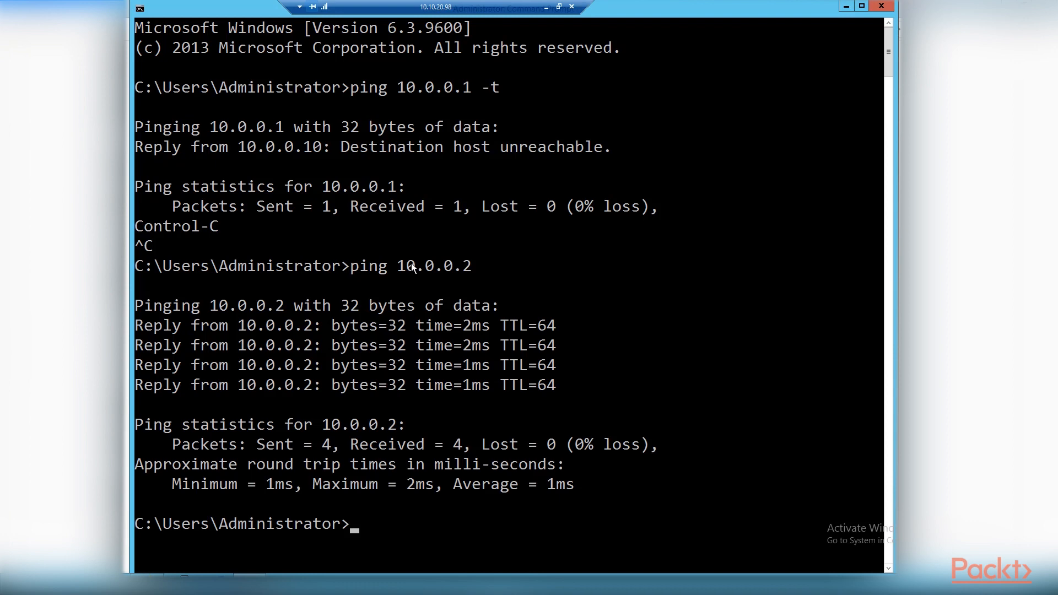
type("ping 10.0.0.3")
key("Return")
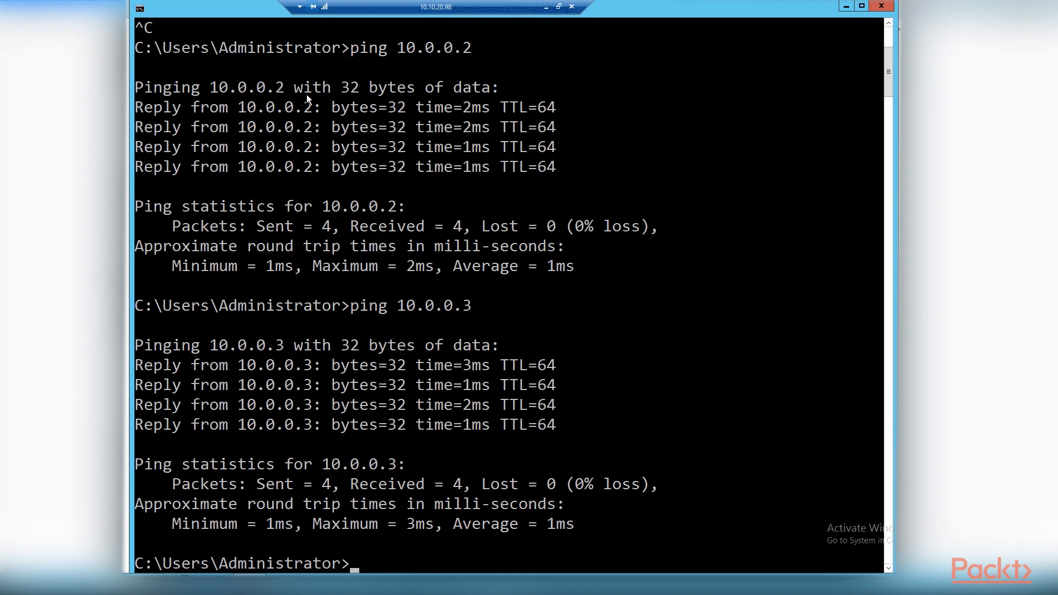
Step: Start a continuous ping to 10.0.0.1 and leave it running
key("Up")
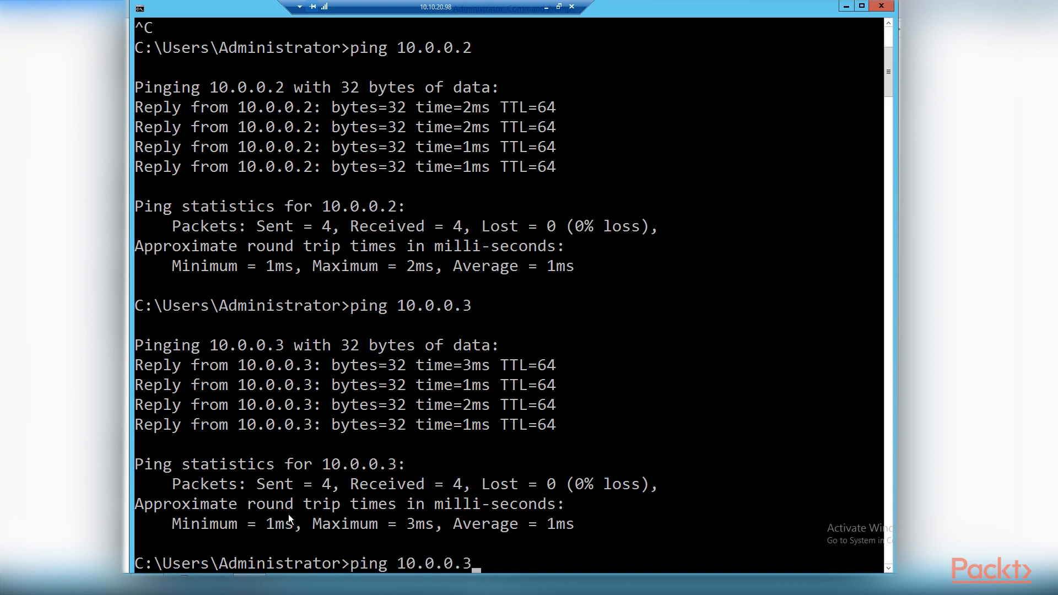
key("BackSpace")
key("BackSpace")
type("1 -t")
key("Return")
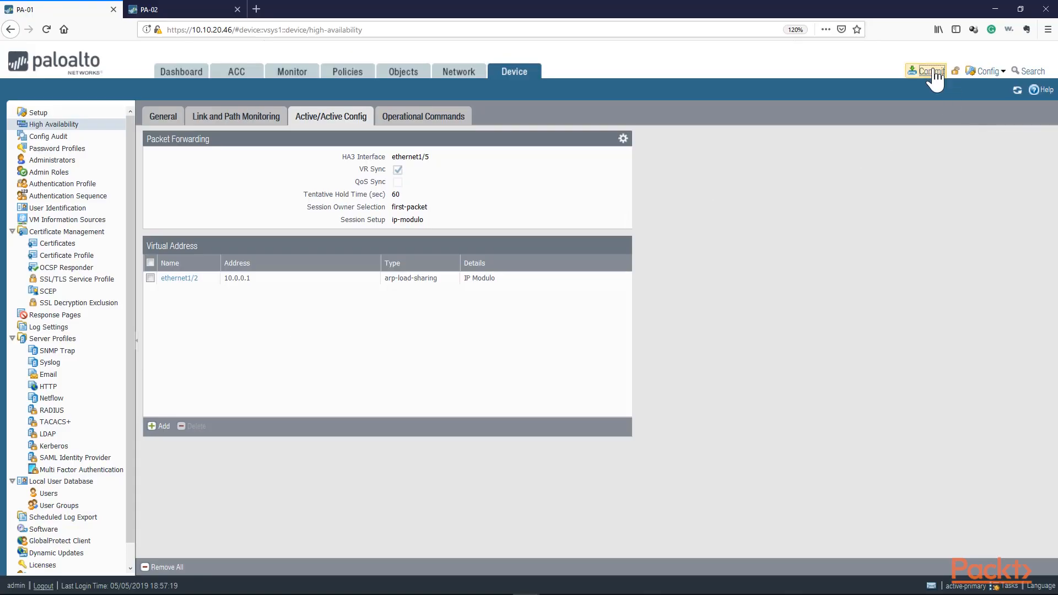
Step: Switch to the PA-01 web interface, commit all changes and close the commit status
left_click(926, 70)
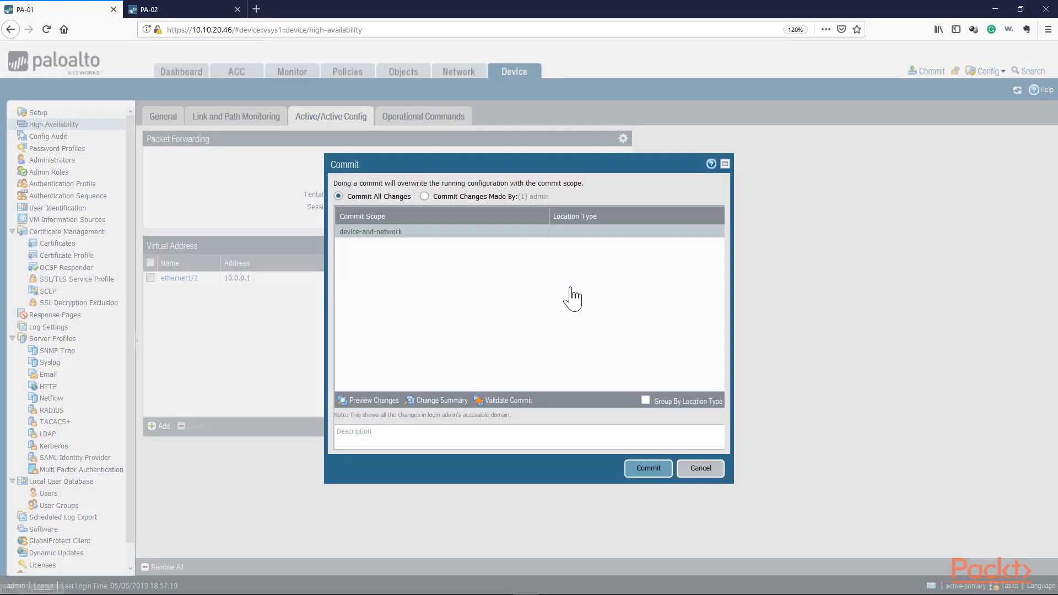
left_click(640, 471)
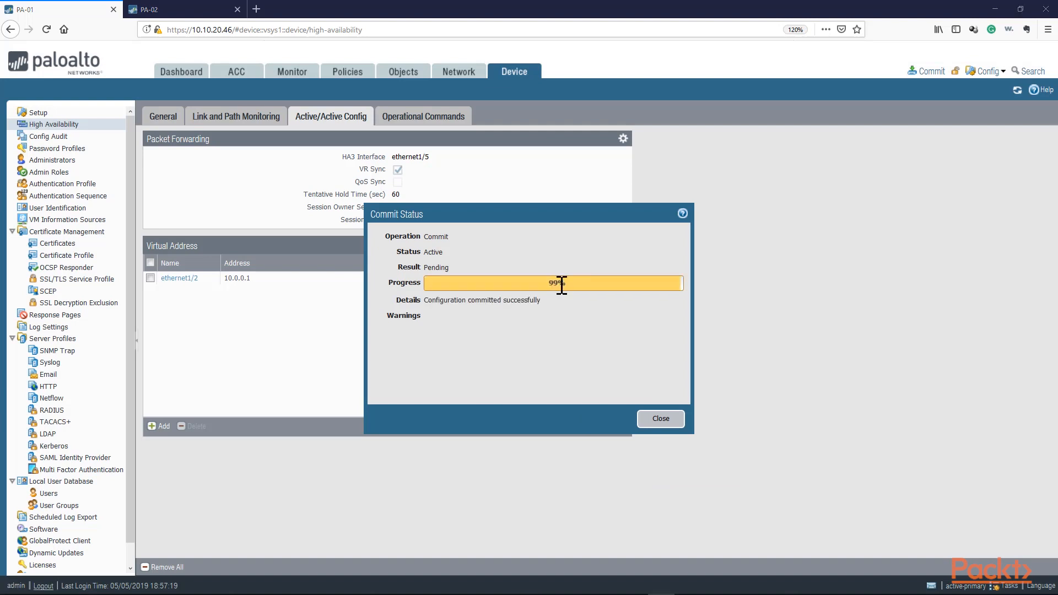
left_click(662, 420)
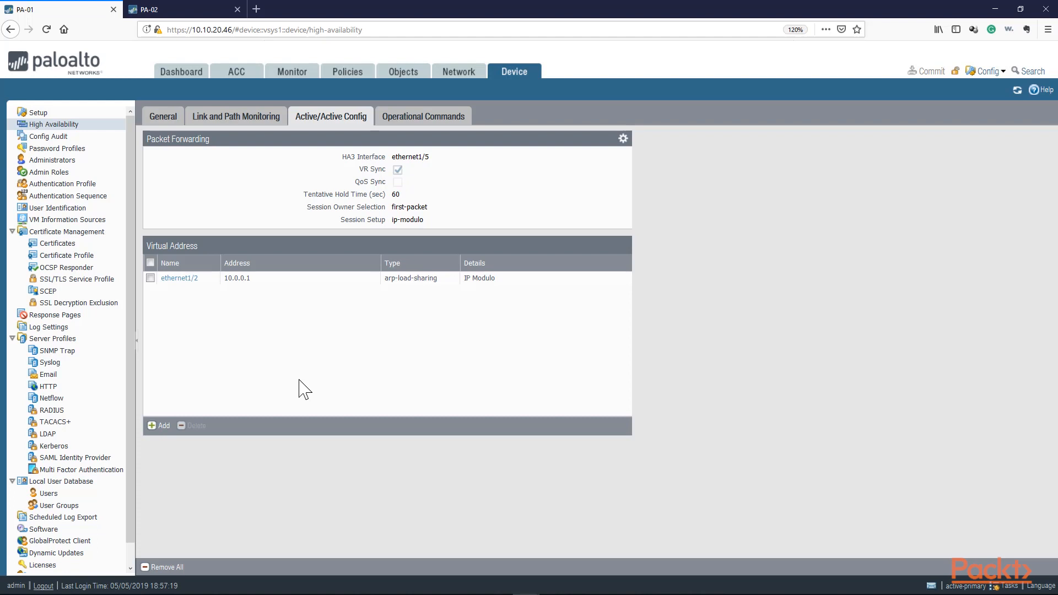
Step: Start a new HA virtual address for ethernet1/1 with the floating IPv4 address 10.10.20.121
left_click(159, 425)
left_click(432, 203)
left_click(432, 217)
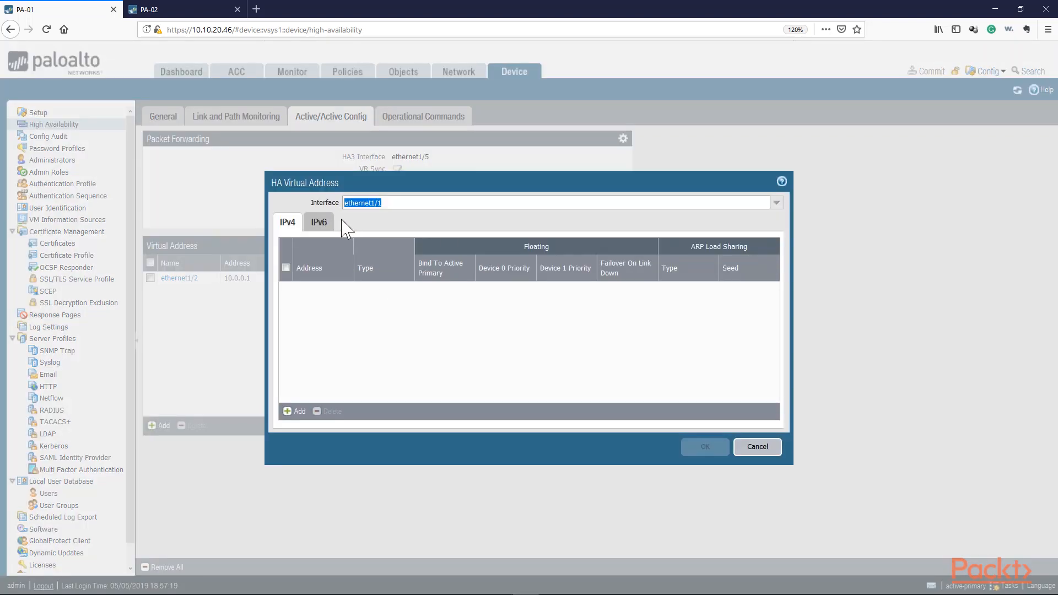
left_click(288, 411)
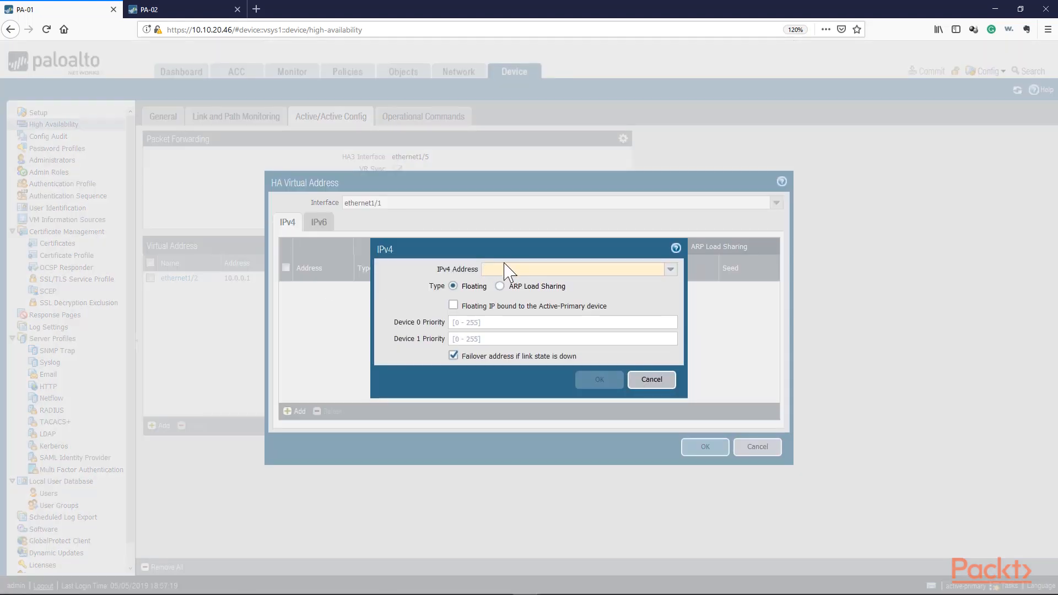
type("10.10.20.121")
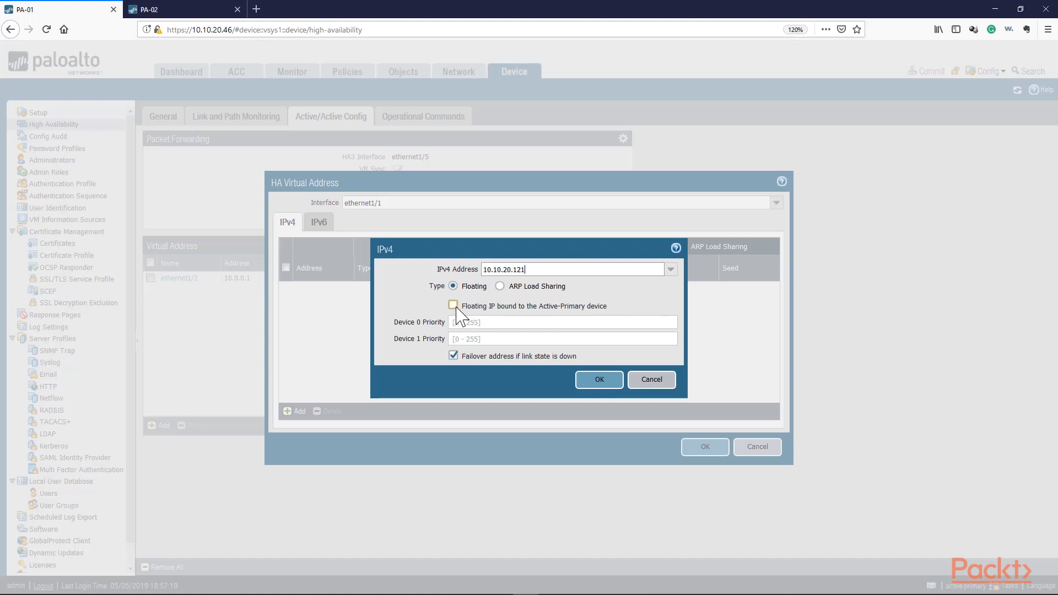
left_click(458, 323)
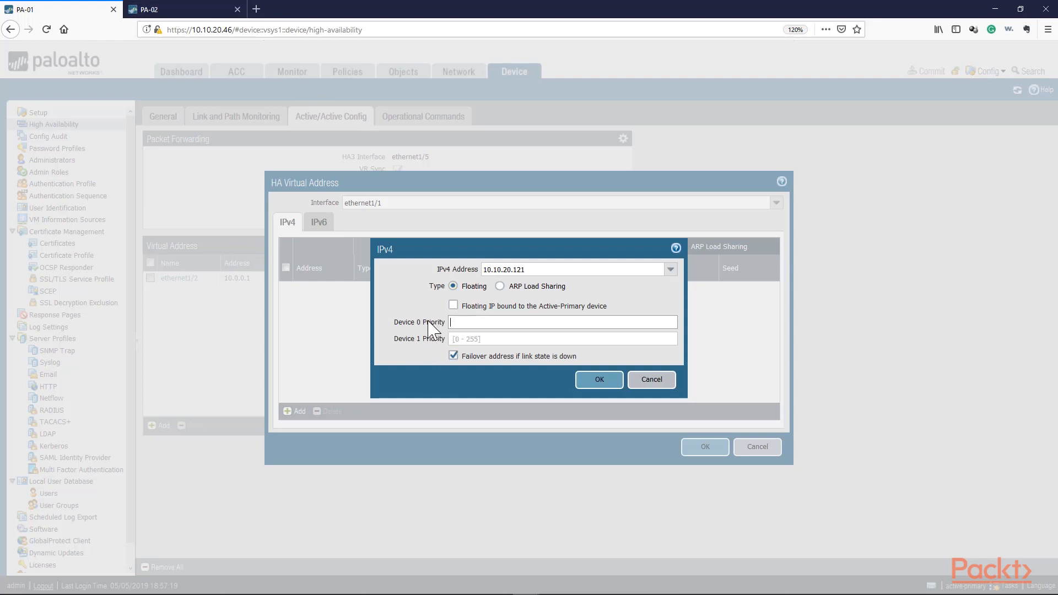
left_click(453, 305)
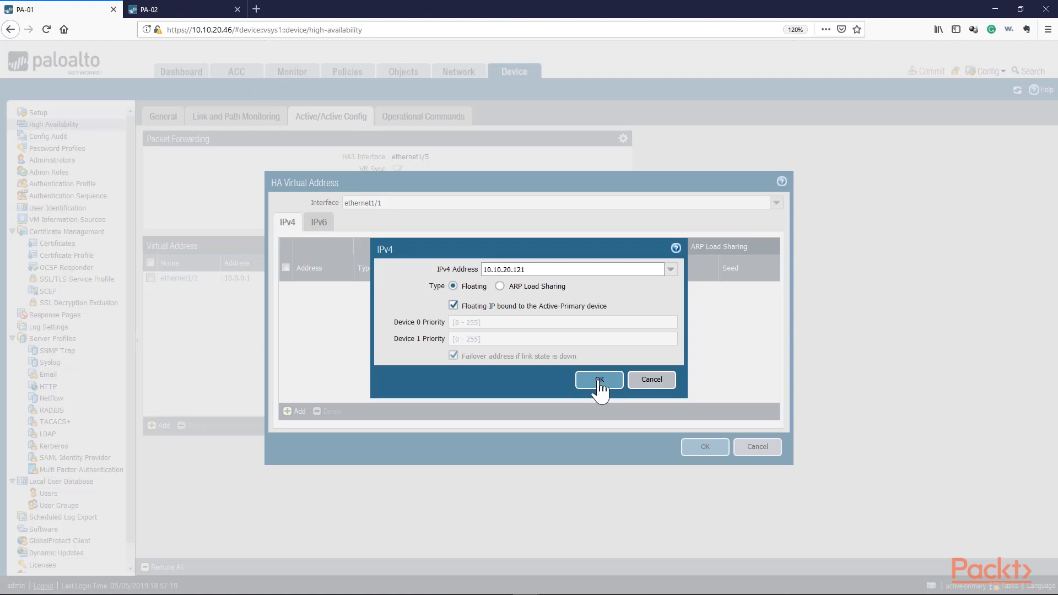
left_click(453, 306)
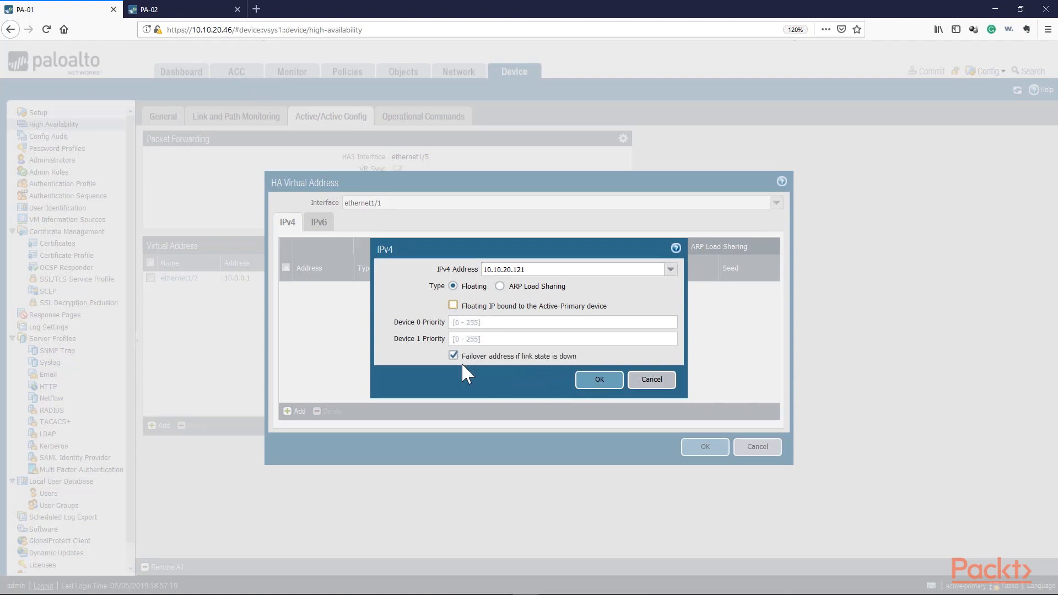
left_click_drag(462, 356, 579, 365)
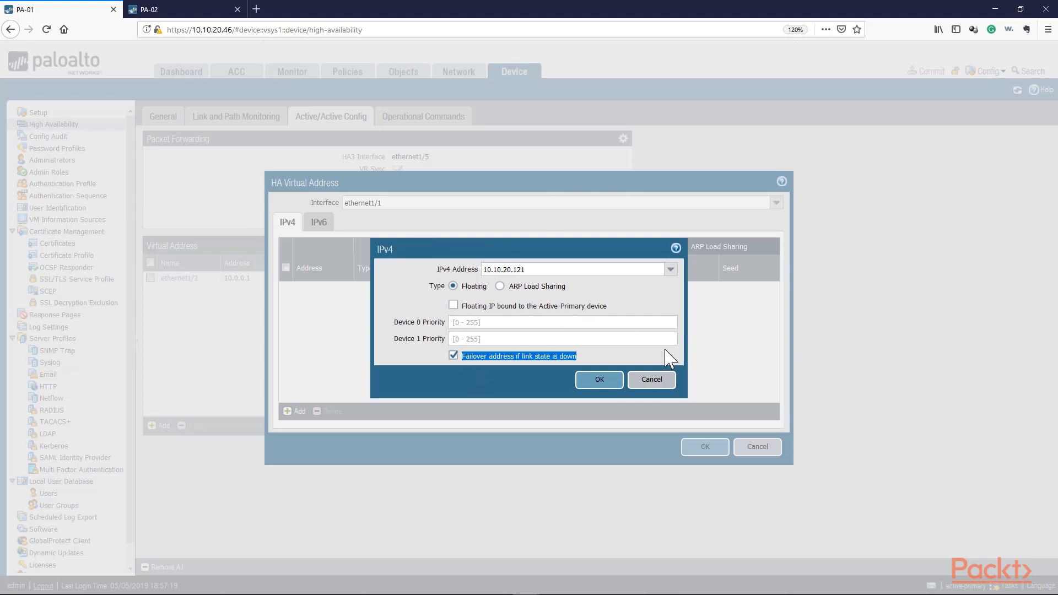
Step: Bind the floating IP to the Active-Primary device and save the IPv4 entry and the virtual address
left_click(453, 305)
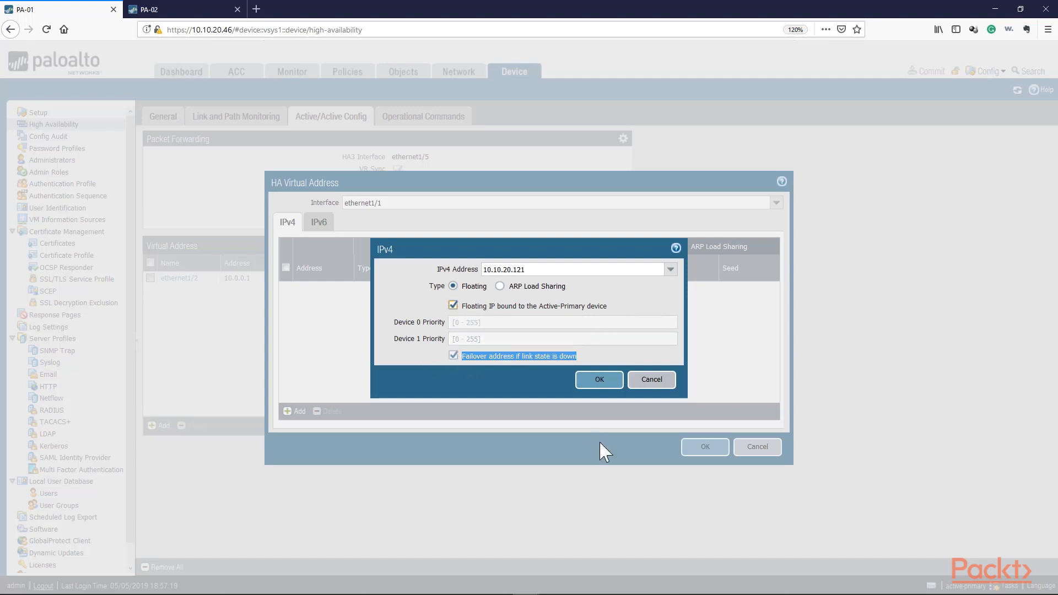
left_click(599, 380)
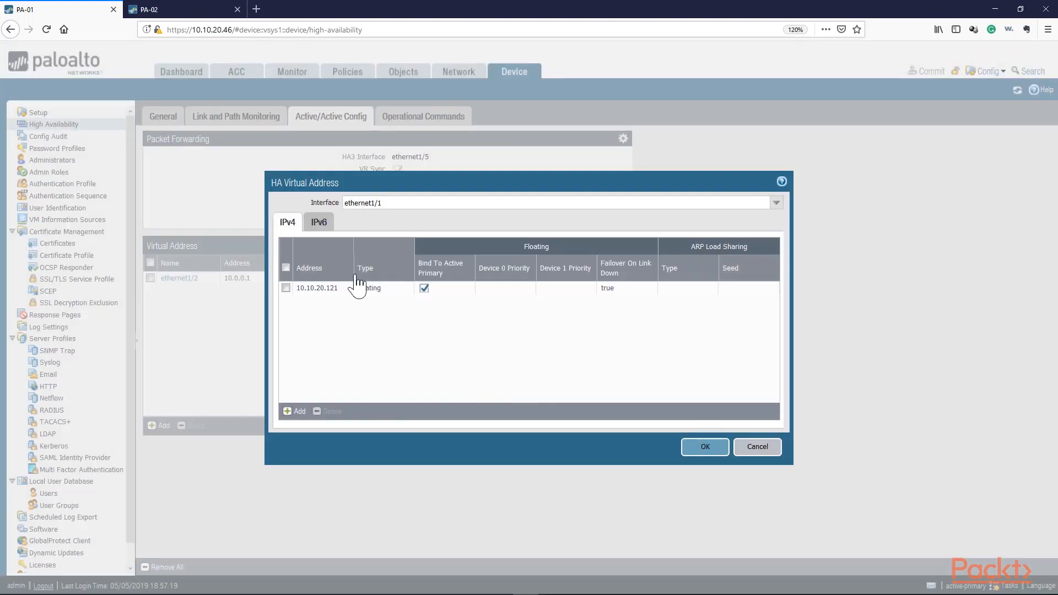
left_click(700, 446)
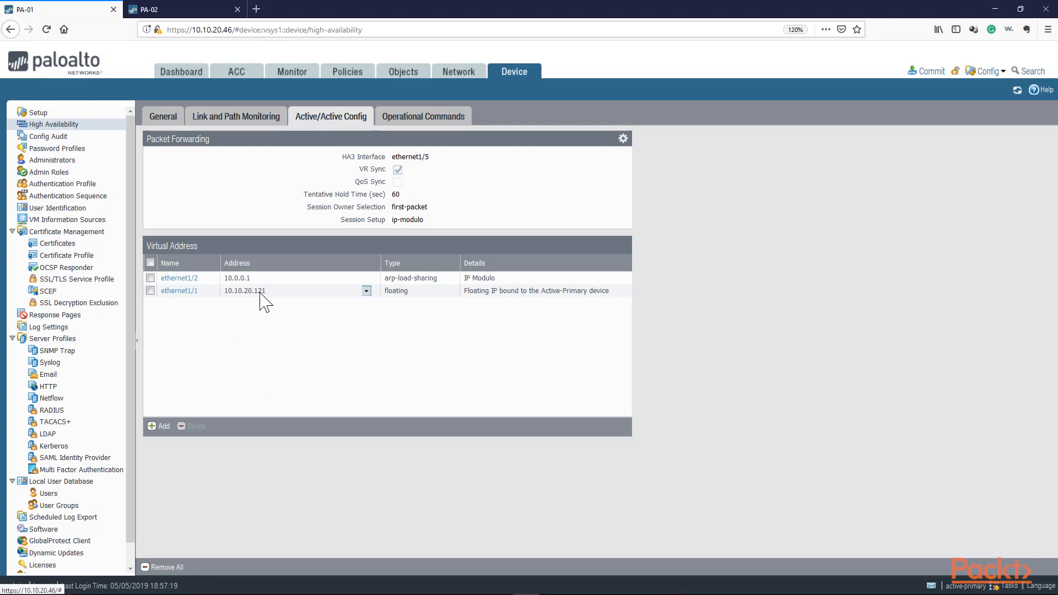
Step: Add the floating IPv4 address 10.10.20.200 to the existing ethernet1/1 HA virtual address
left_click(188, 292)
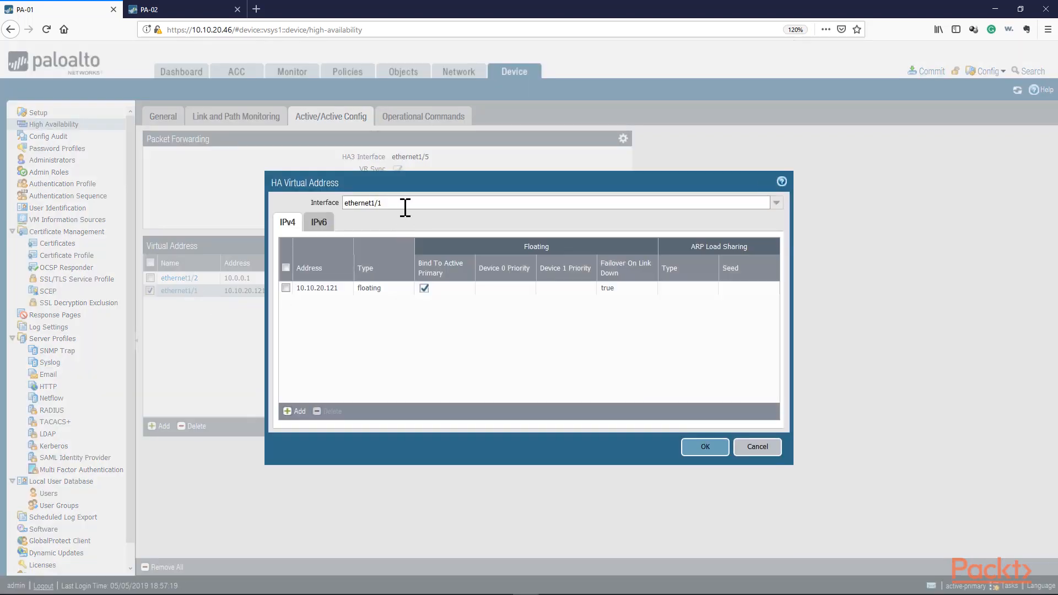
left_click_drag(416, 174, 506, 167)
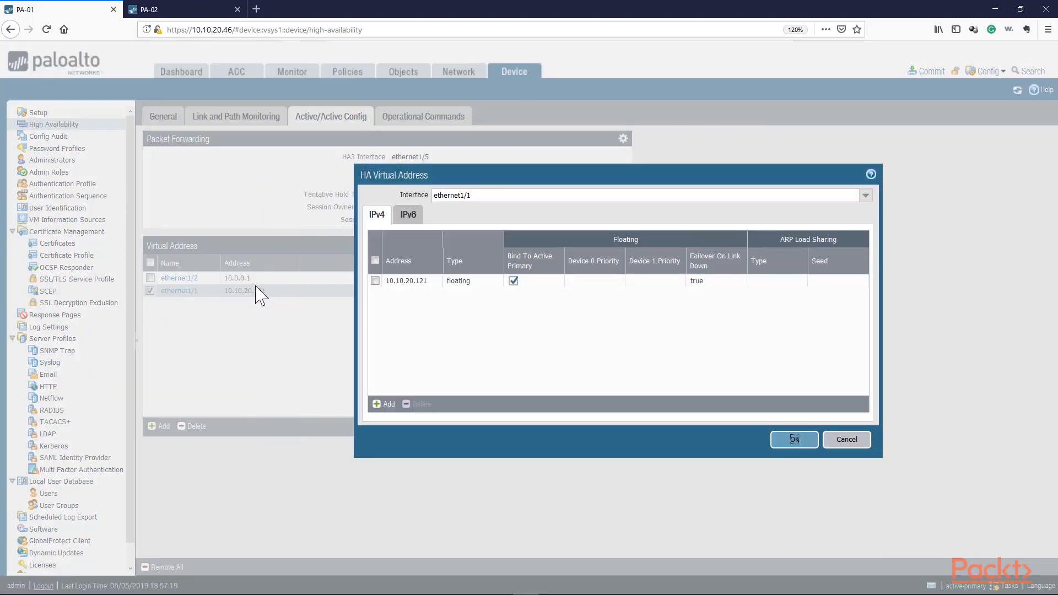
left_click(387, 404)
left_click(548, 268)
type("10.10.20.200")
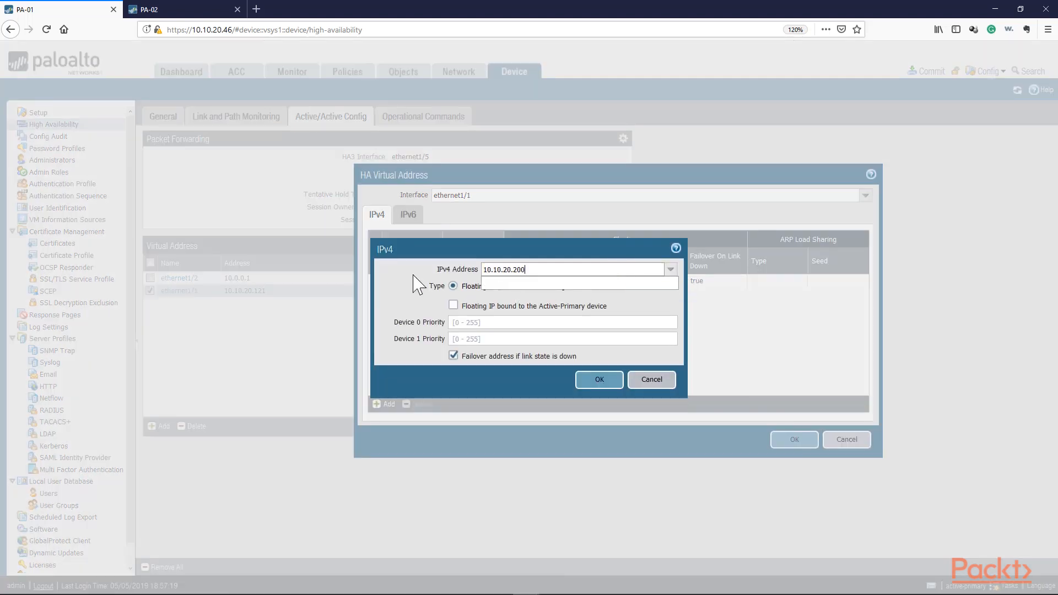
key("ctrl+a")
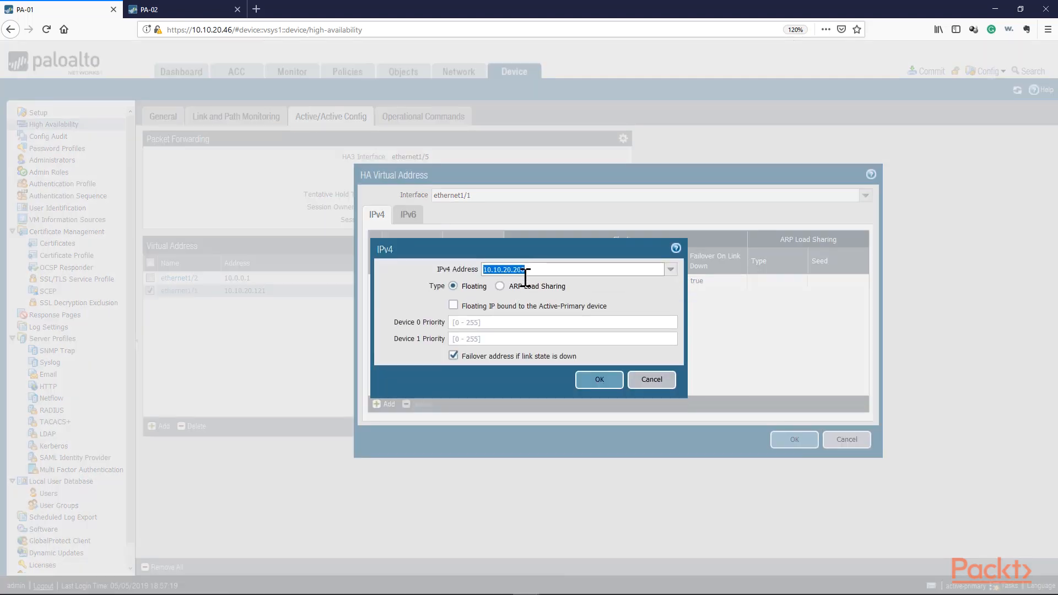
Step: Bind the new floating IP to the Active-Primary device, save the virtual address and start a commit
left_click(453, 306)
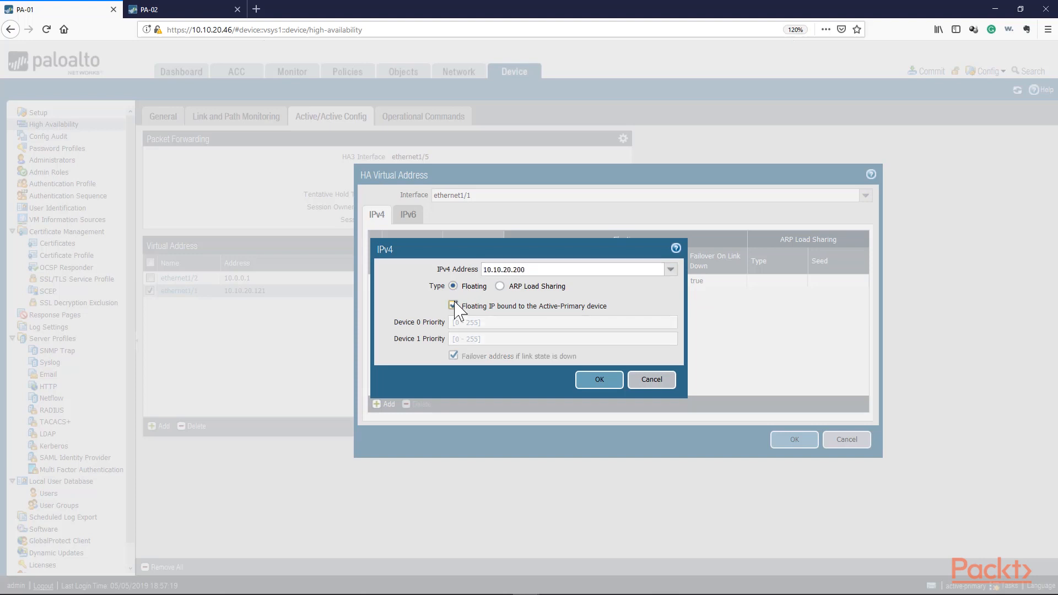
left_click(600, 383)
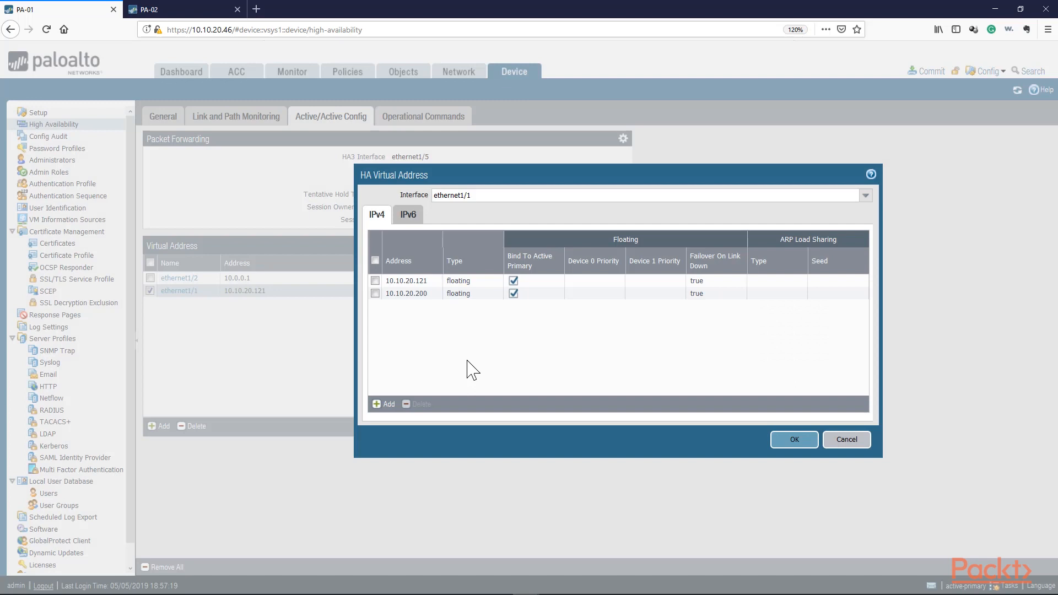
left_click(782, 439)
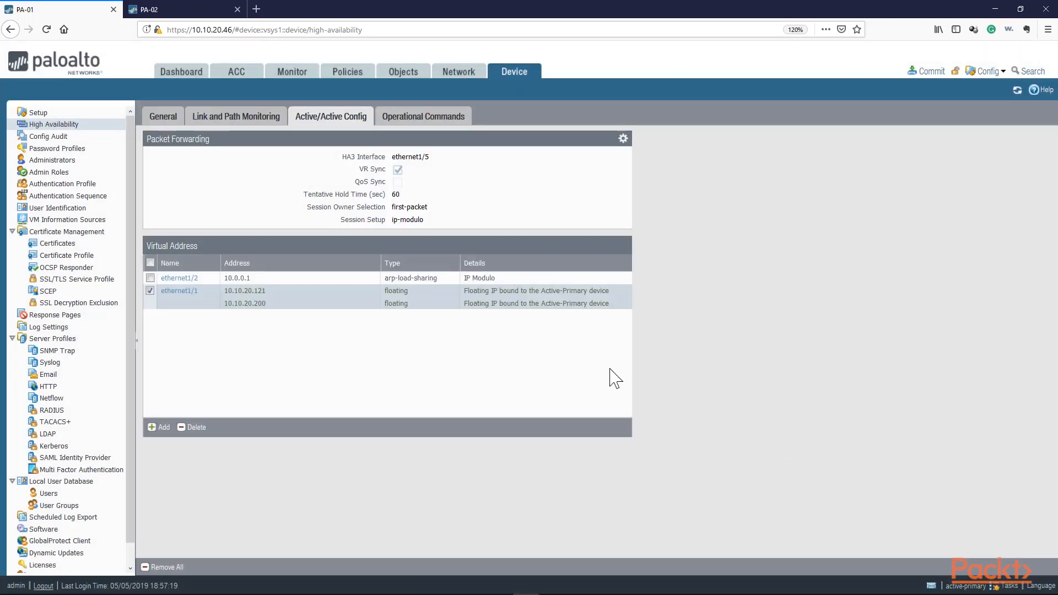
left_click(926, 77)
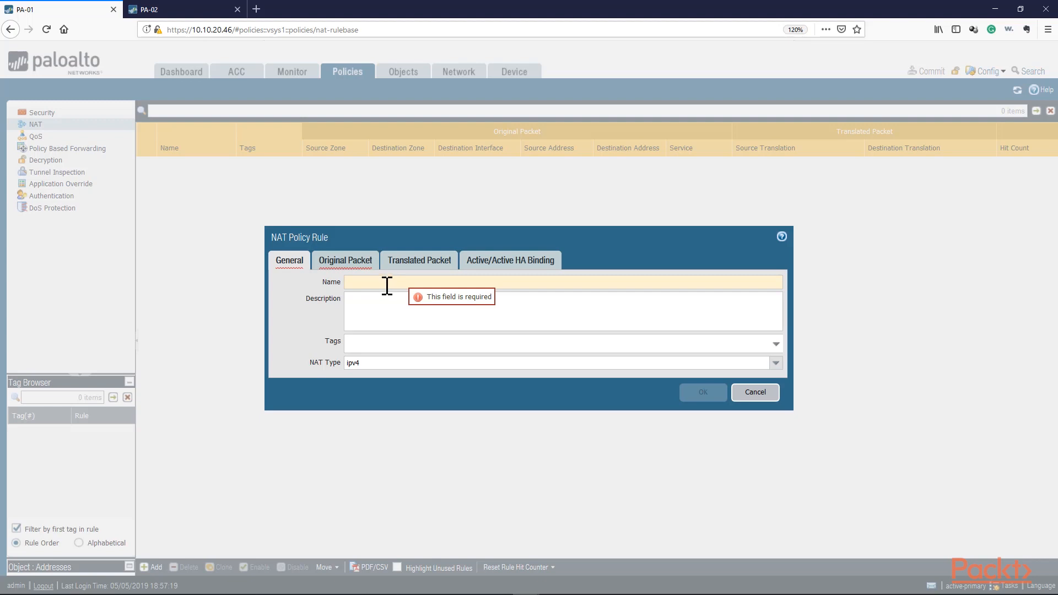
Step: Name the new NAT rule Inside to Outside with source zone Inside, destination zone Outside and destination interface ethernet1/1
left_click(389, 283)
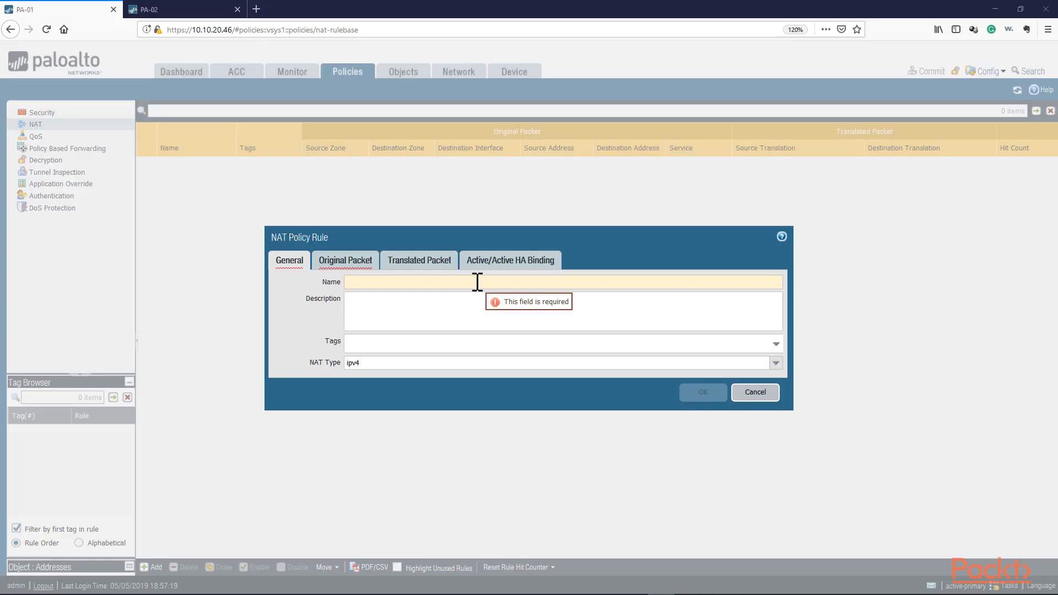
type("Inside to Outside")
left_click(346, 260)
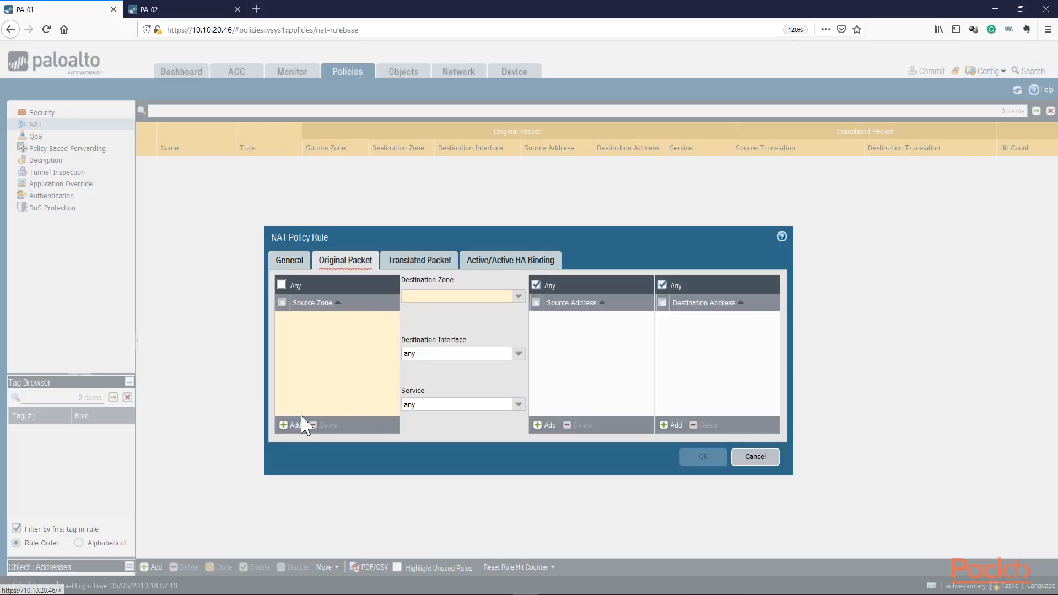
left_click(302, 425)
left_click(307, 330)
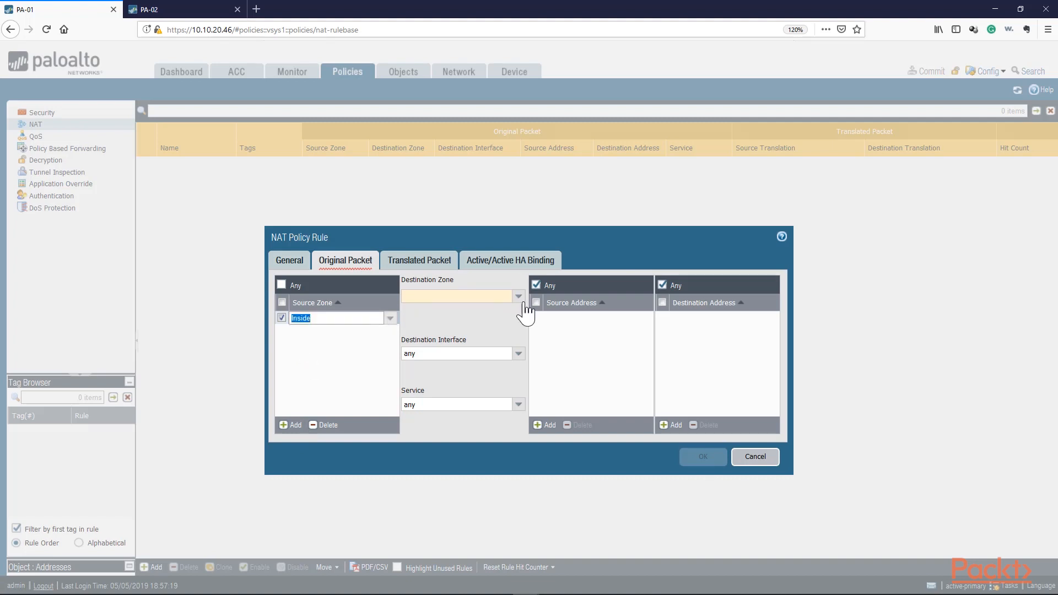
left_click(520, 297)
left_click(446, 326)
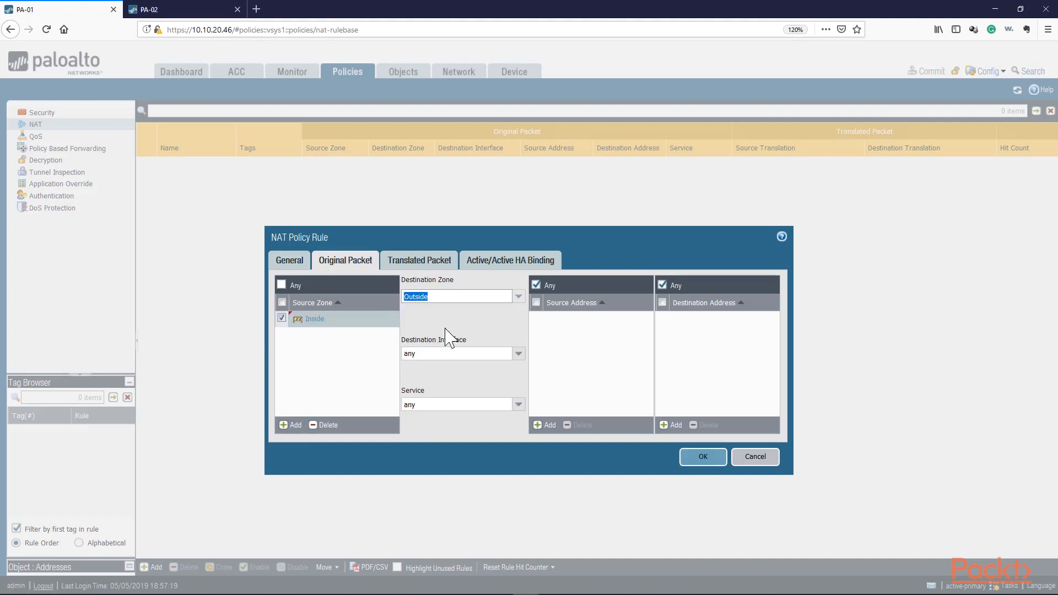
left_click(518, 353)
left_click(436, 378)
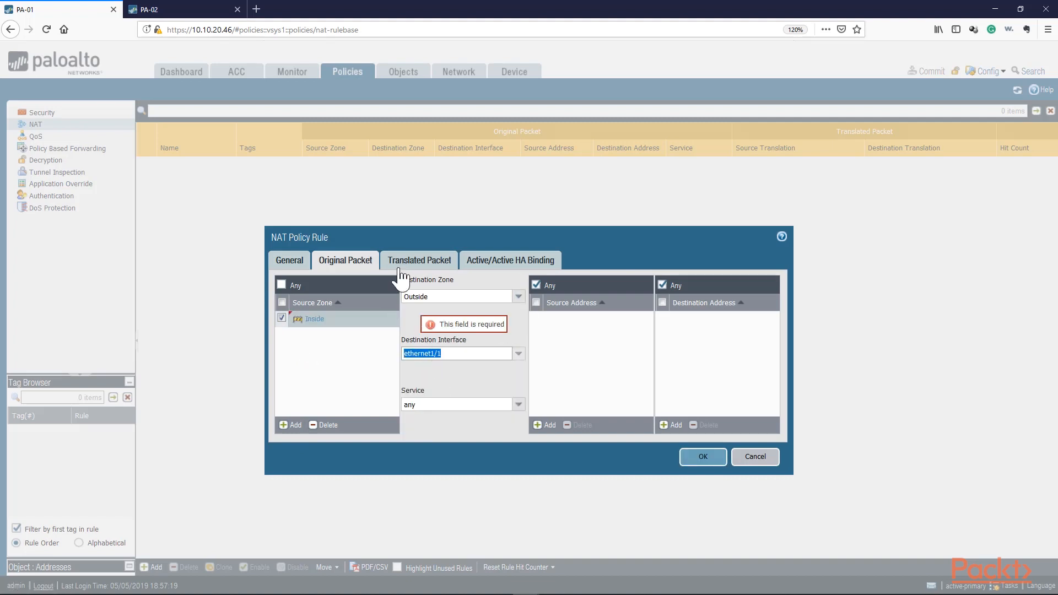
Step: Set the rule's source translation to Dynamic IP And Port with the translated address 10.10.20.121
left_click(402, 271)
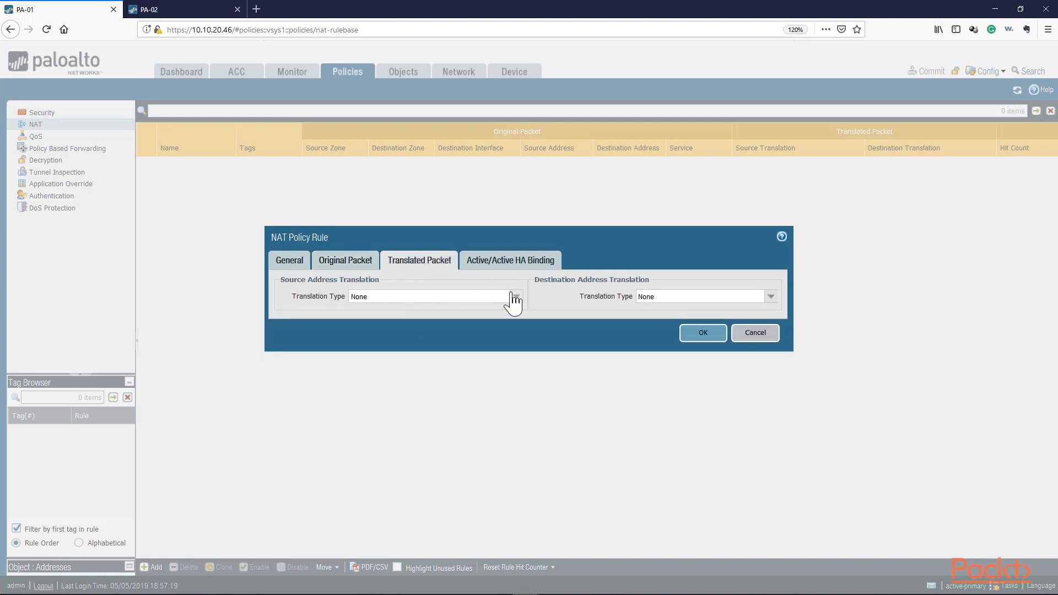
left_click(513, 296)
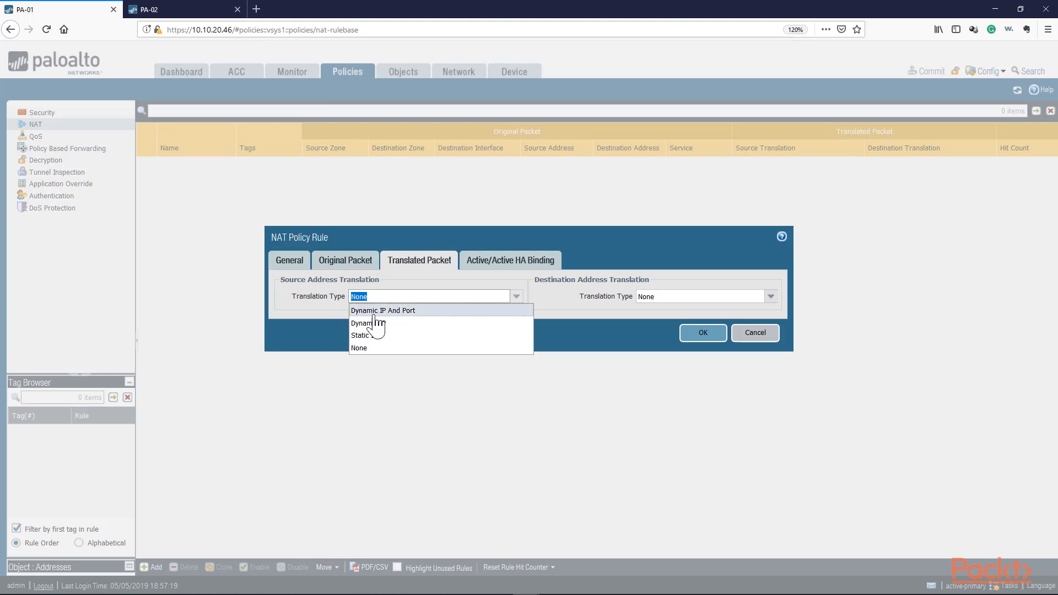
left_click(399, 312)
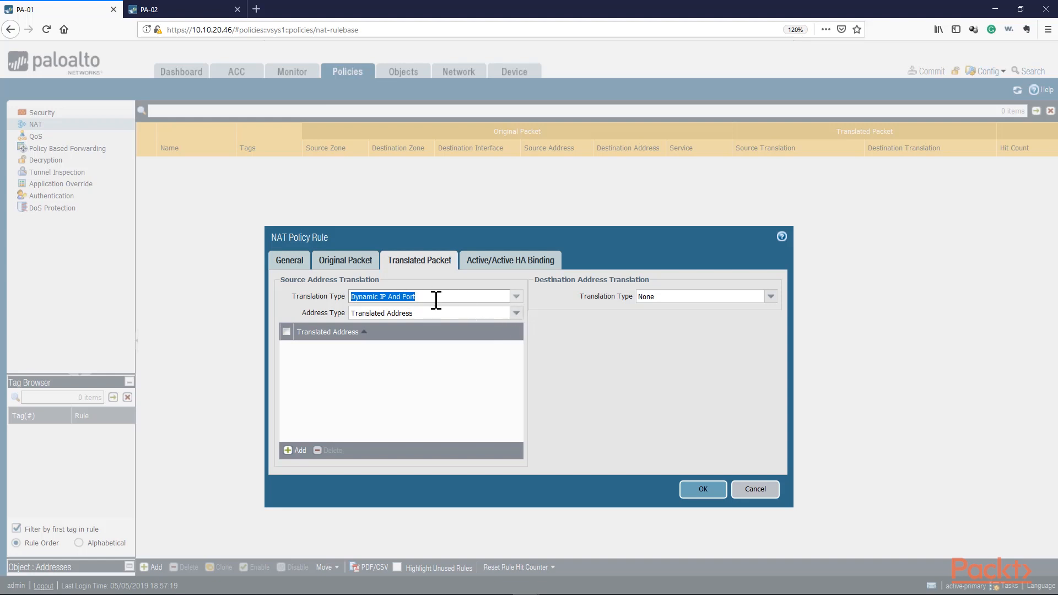
left_click(516, 314)
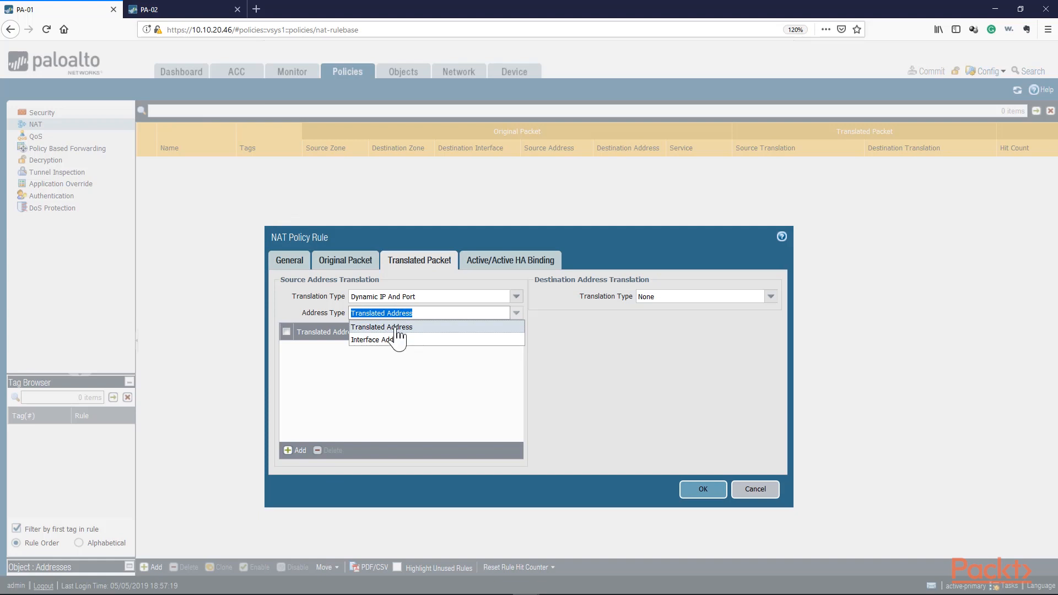
left_click(396, 327)
left_click(296, 451)
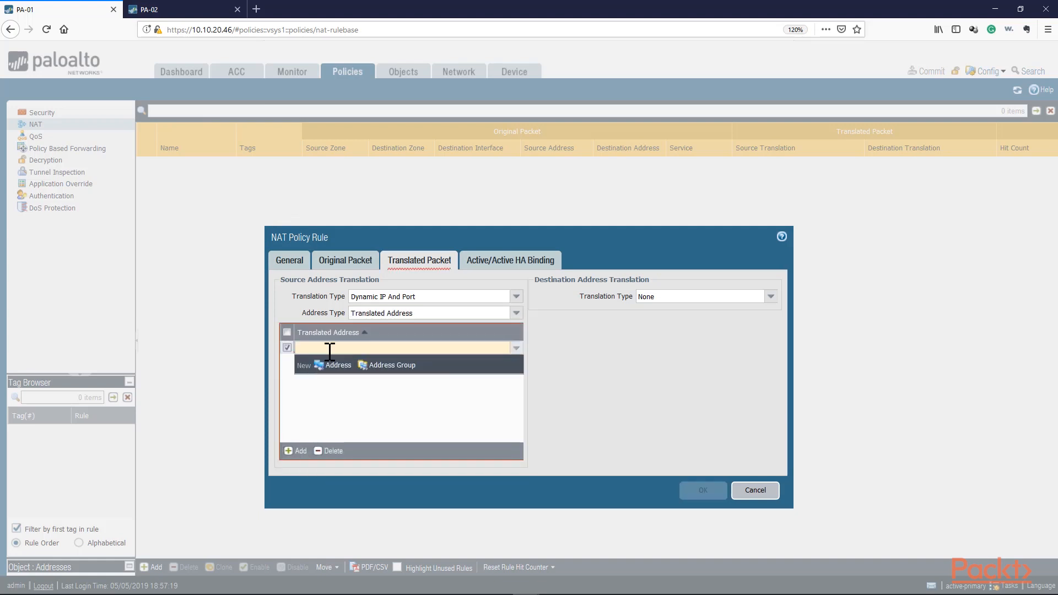
type("10.10.20.121")
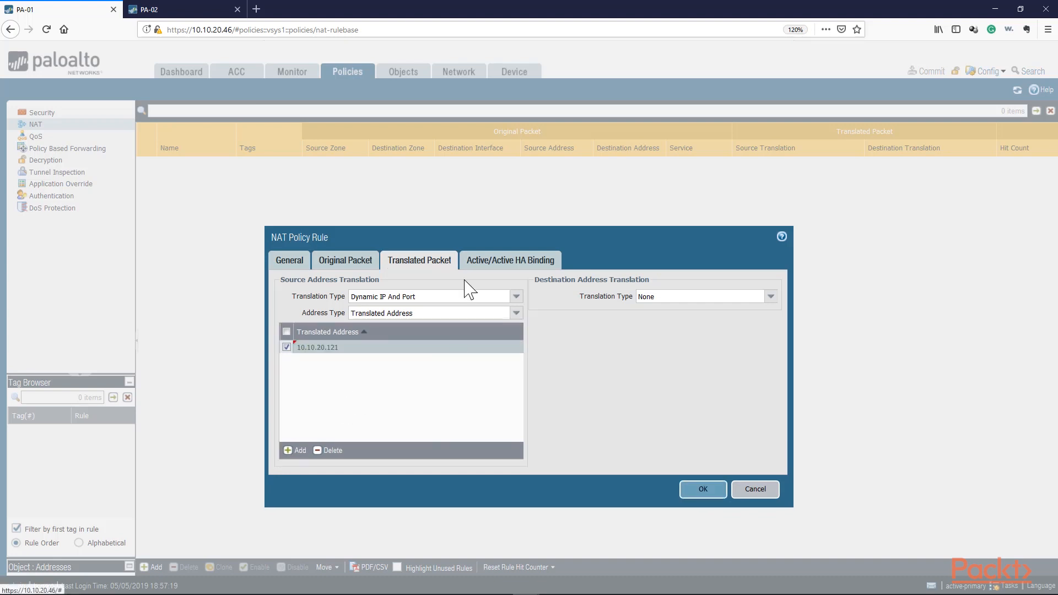
Step: Set the rule's active/active HA binding to device 0 and save the NAT rule
left_click(500, 262)
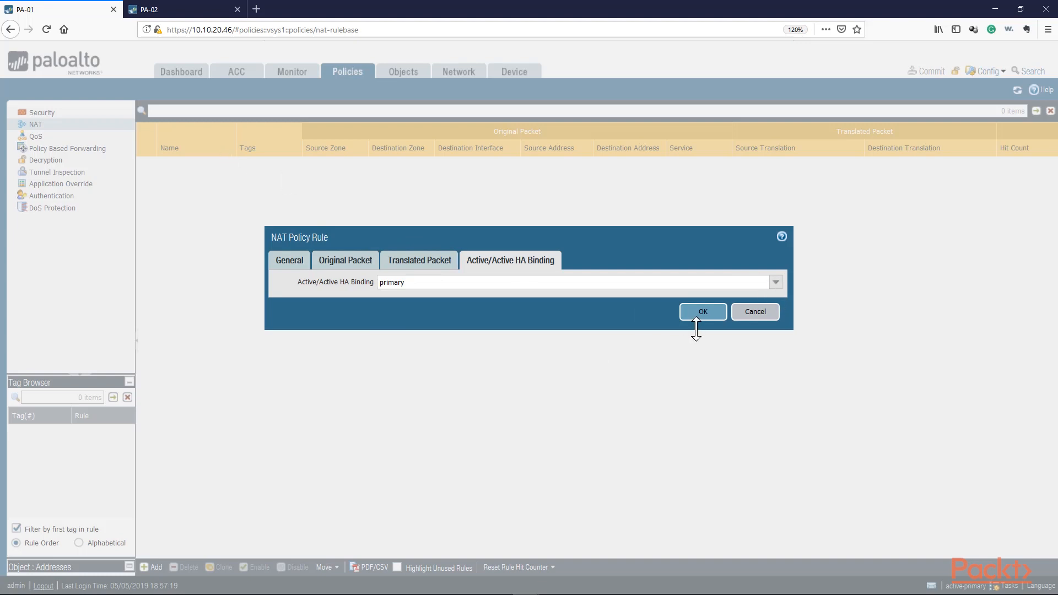
left_click(776, 282)
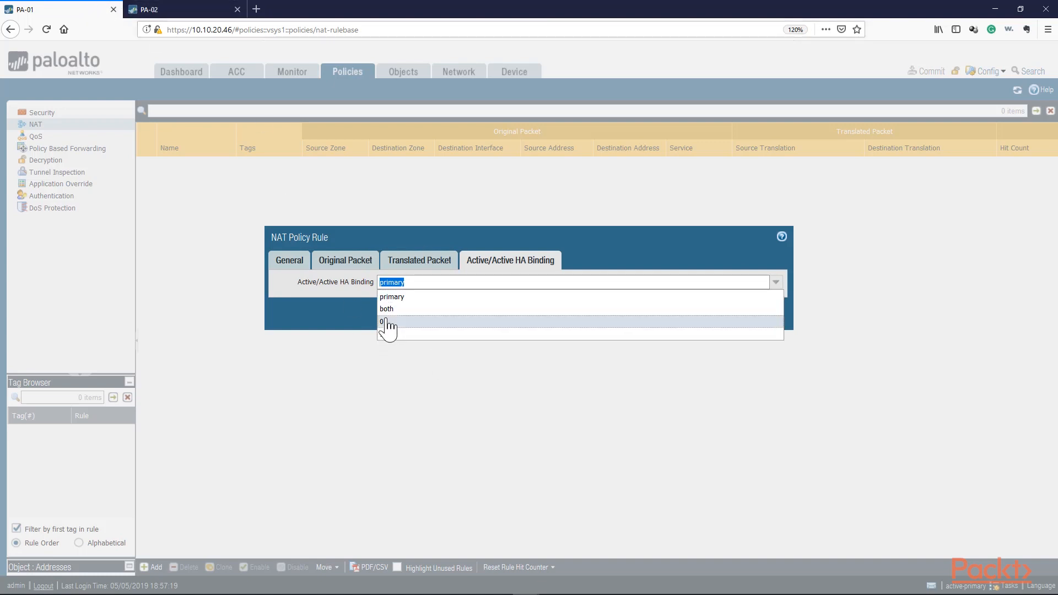
left_click(388, 323)
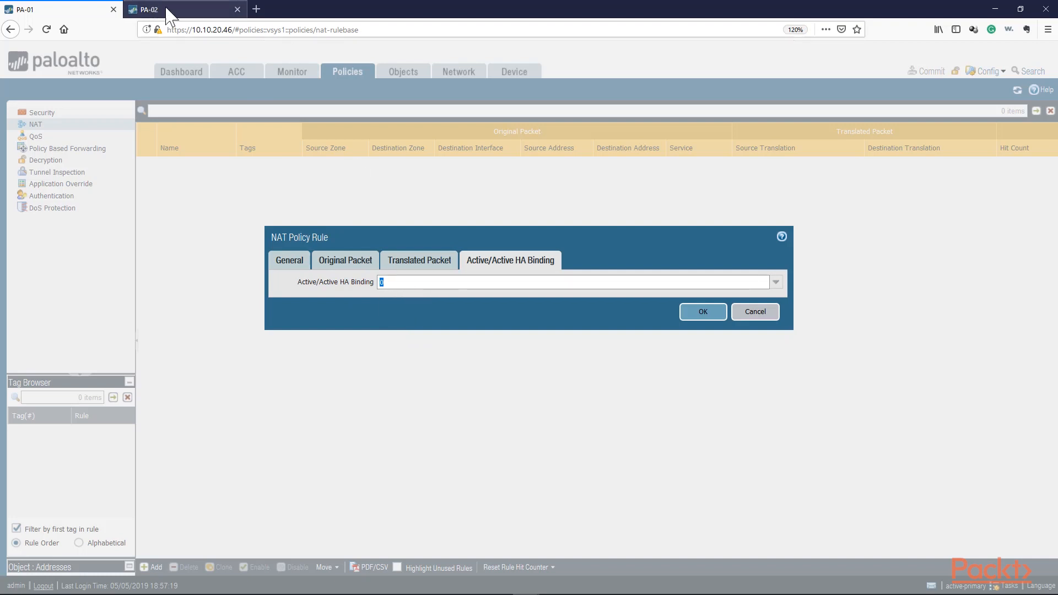
left_click(701, 311)
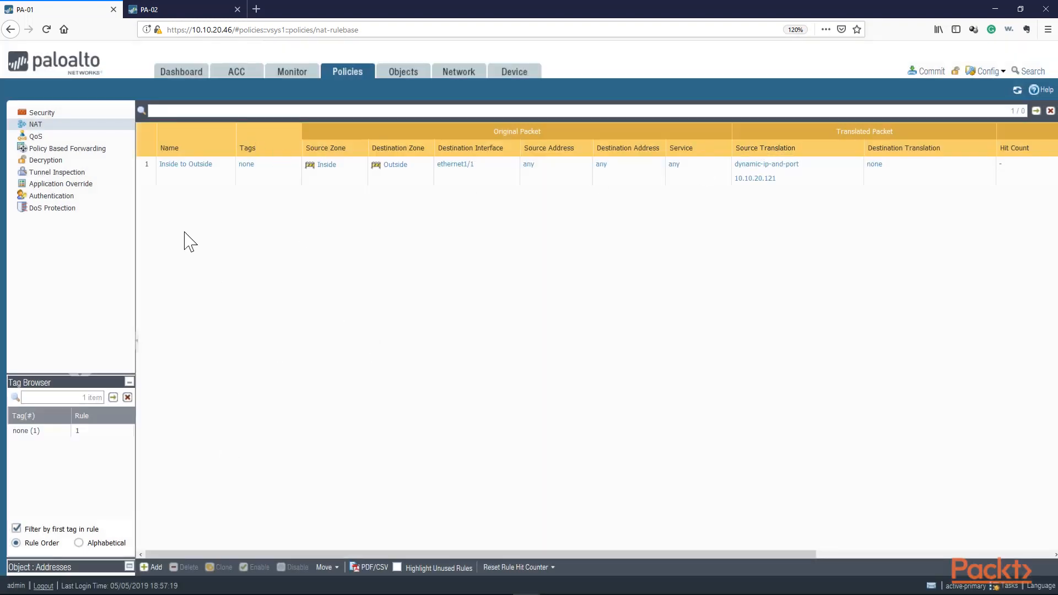
Step: Clone the Inside to Outside NAT rule and place the copy at the end of the rulebase
left_click(160, 178)
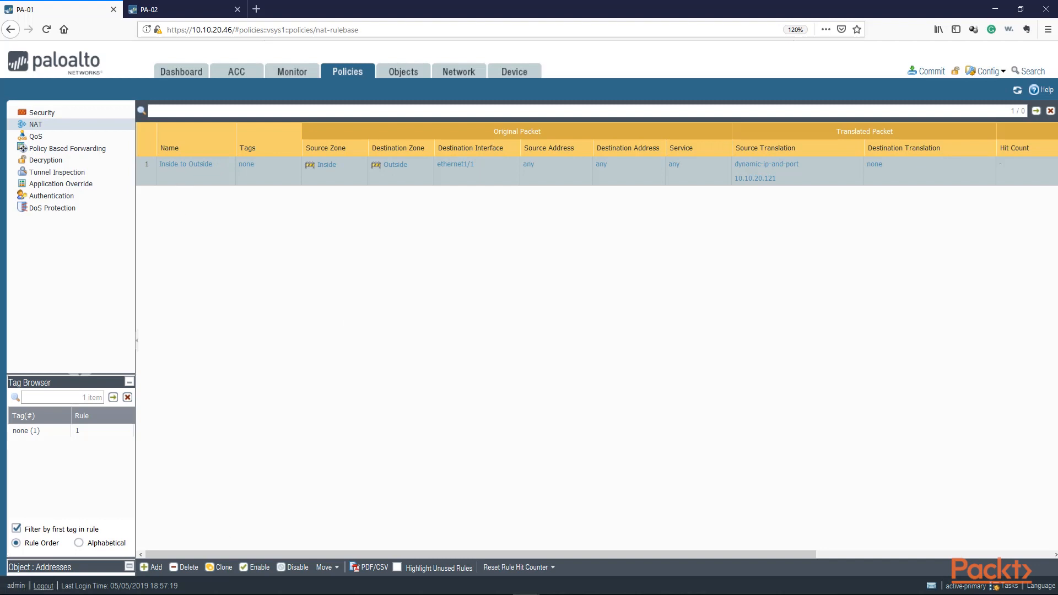
left_click(220, 567)
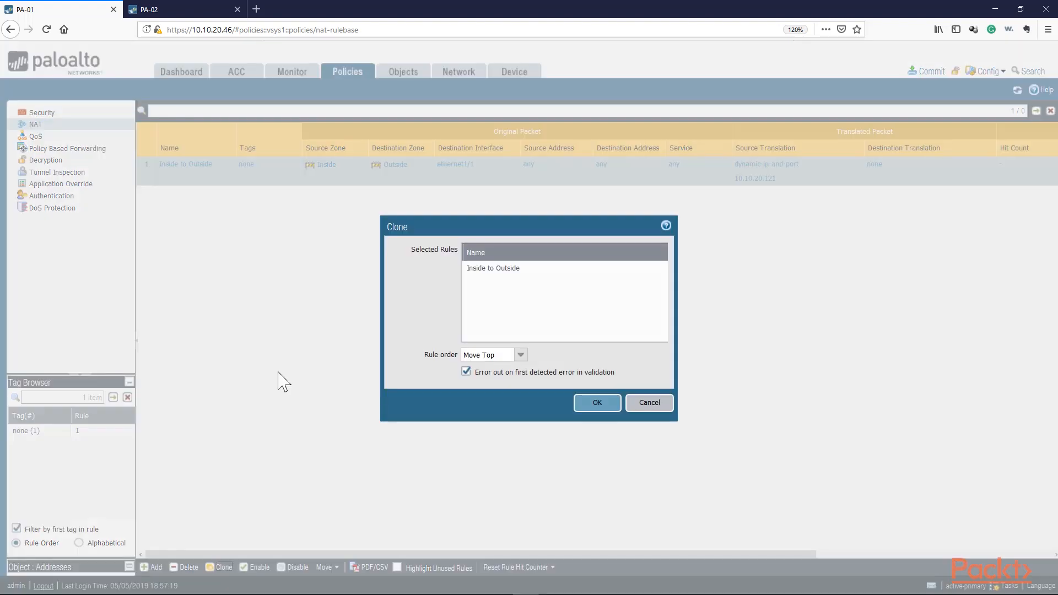
left_click(521, 356)
left_click(489, 380)
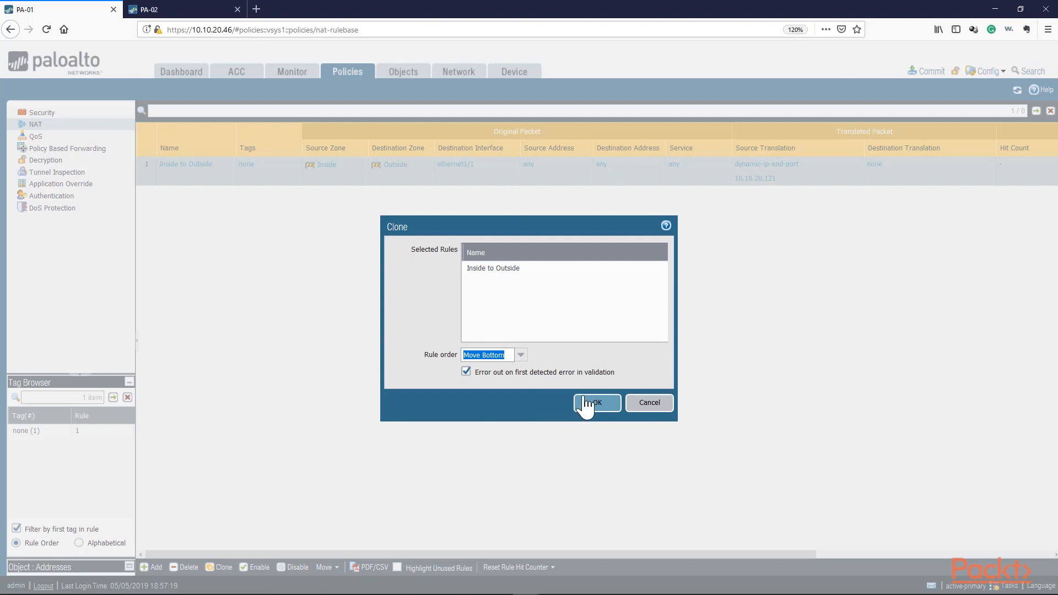
left_click(584, 405)
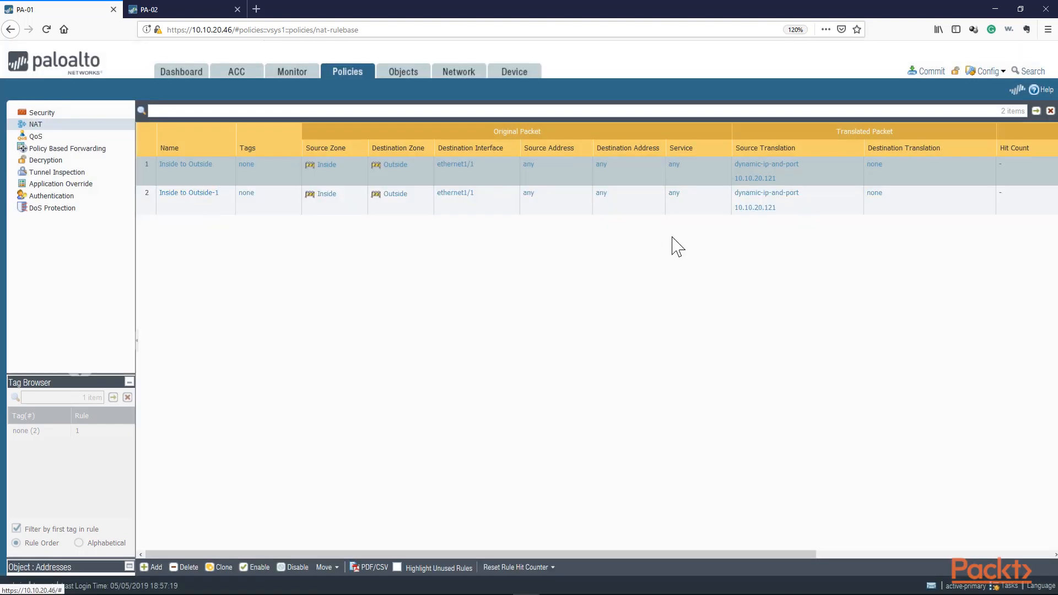
Step: Set the active/active HA binding of the cloned Inside to Outside rule to device 1 and save it
left_click(199, 204)
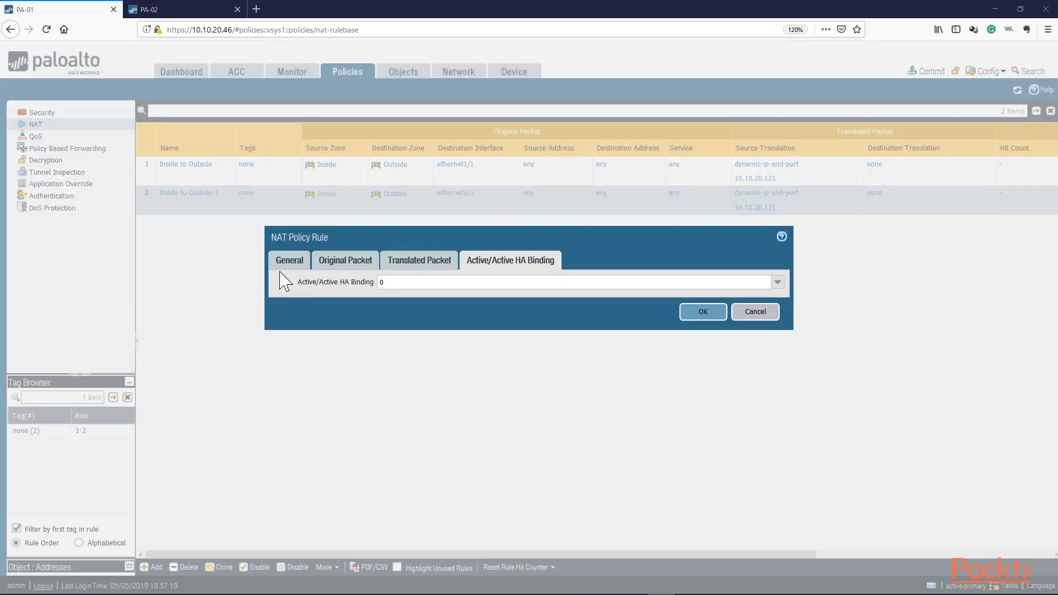
left_click(286, 263)
left_click(532, 263)
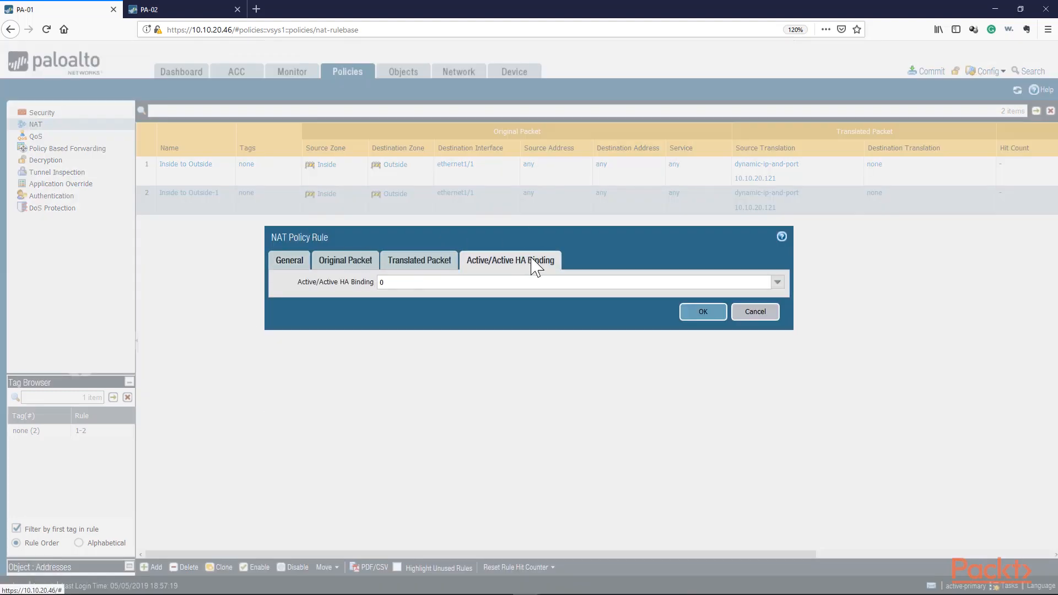
left_click(777, 282)
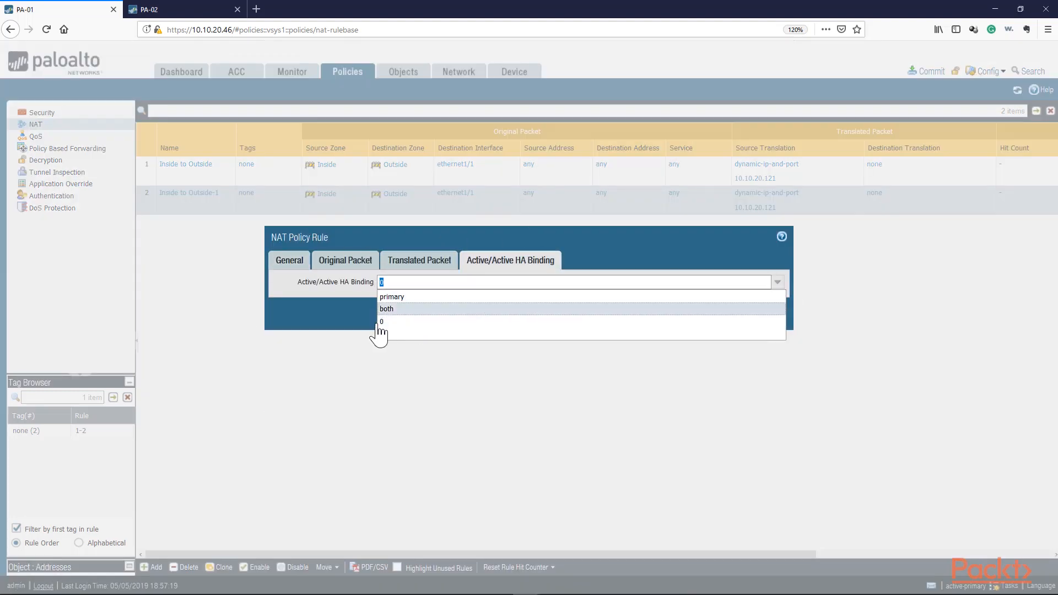
left_click(388, 335)
left_click(705, 313)
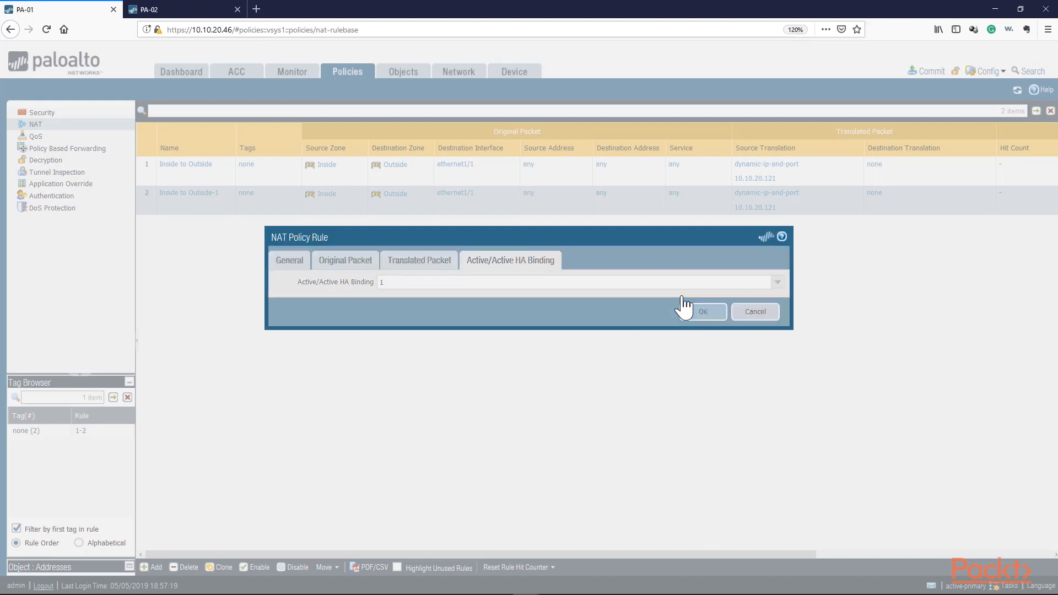
left_click(182, 177)
left_click(171, 212)
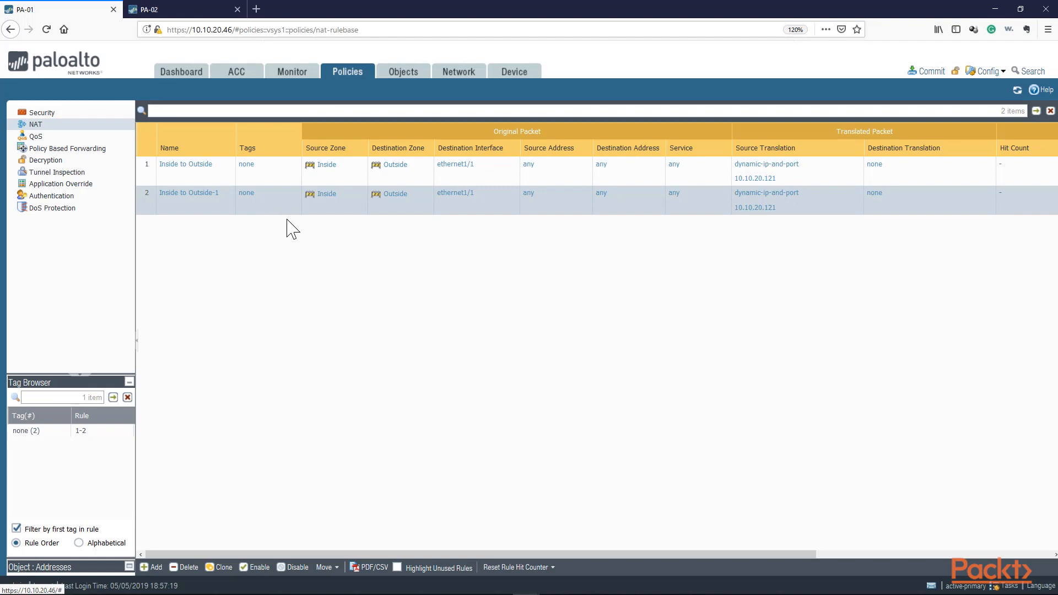
Step: Create a NAT rule named Destination-NAT with source zone Outside, destination zone Inside and destination interface ethernet1/2
right_click(414, 251)
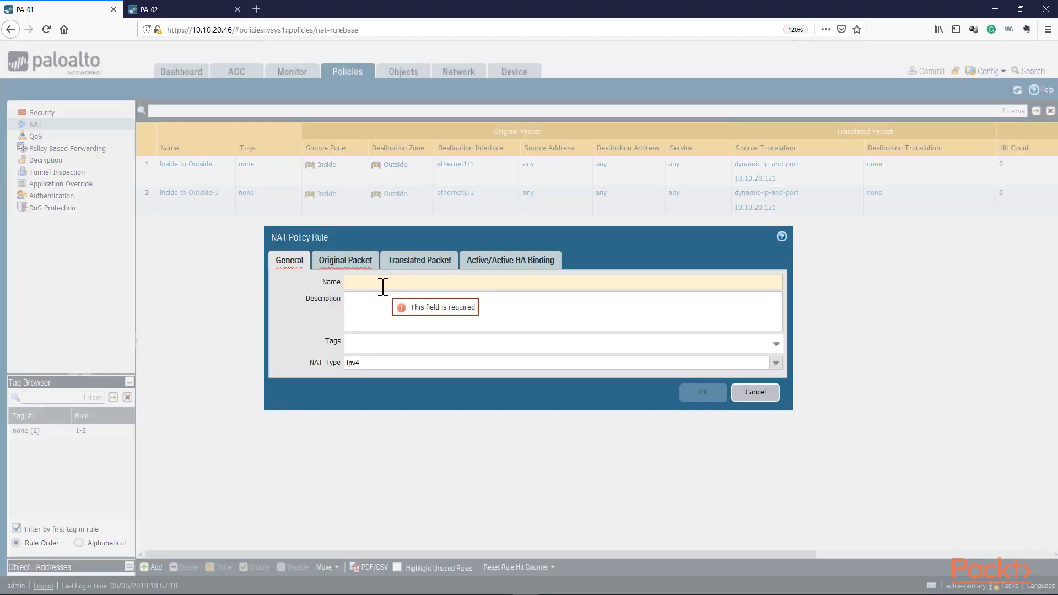
type("nation")
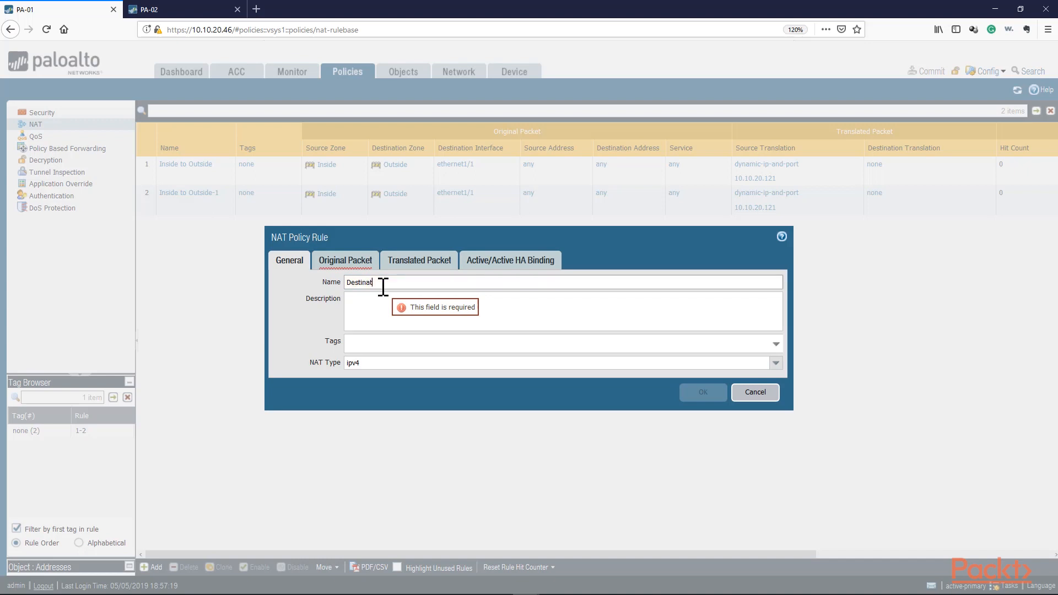
left_click(346, 261)
left_click(292, 425)
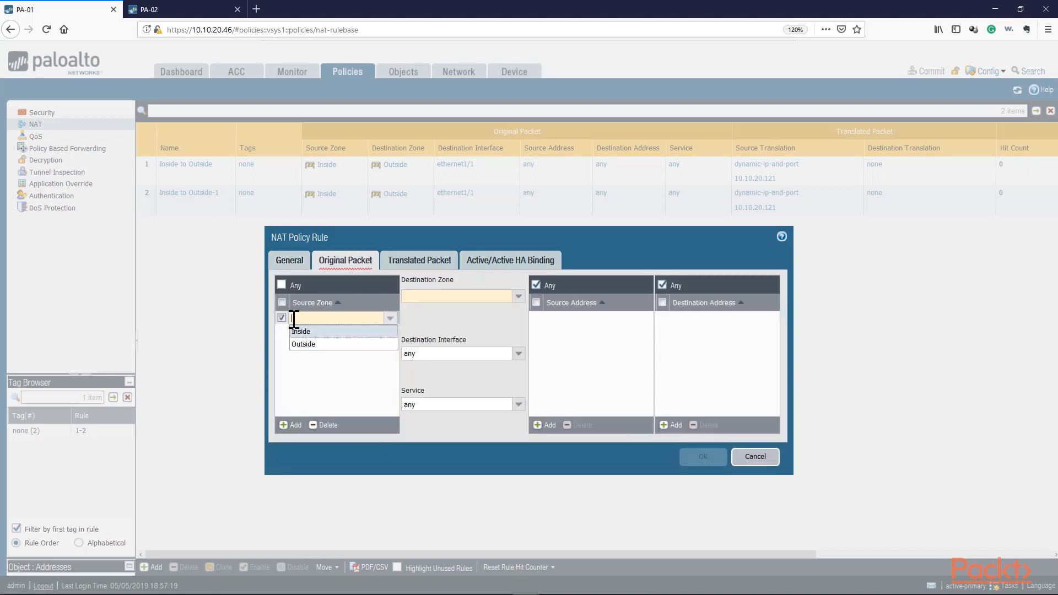
left_click(297, 347)
left_click(419, 297)
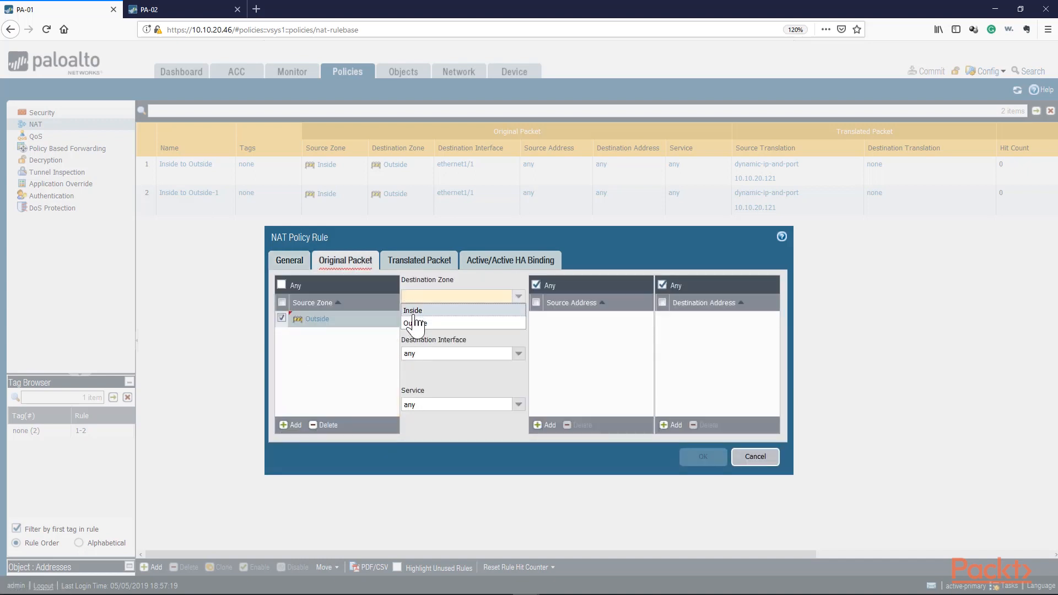
left_click(419, 309)
left_click(520, 355)
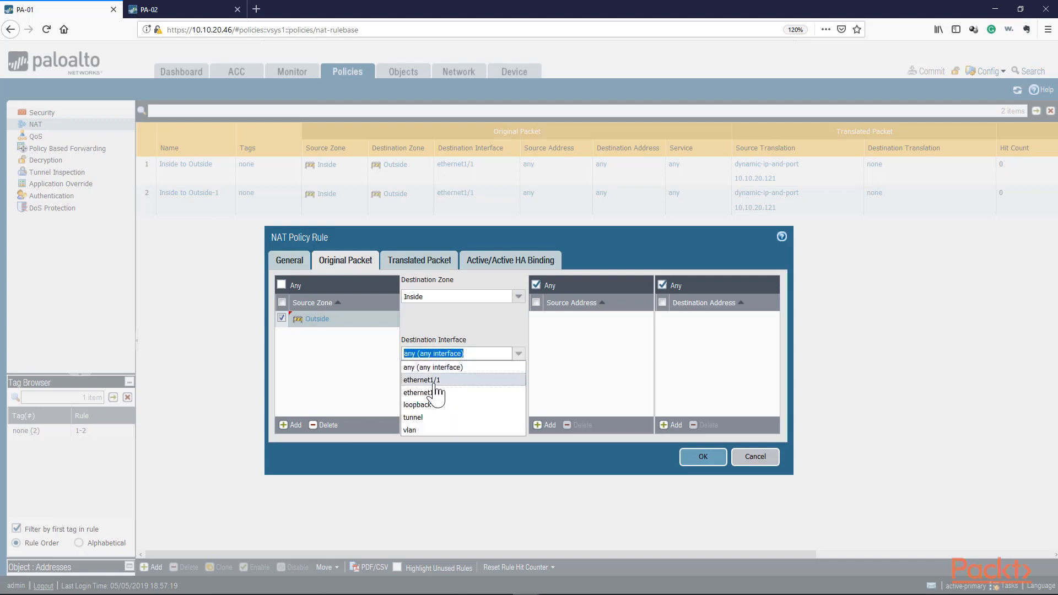
left_click(437, 396)
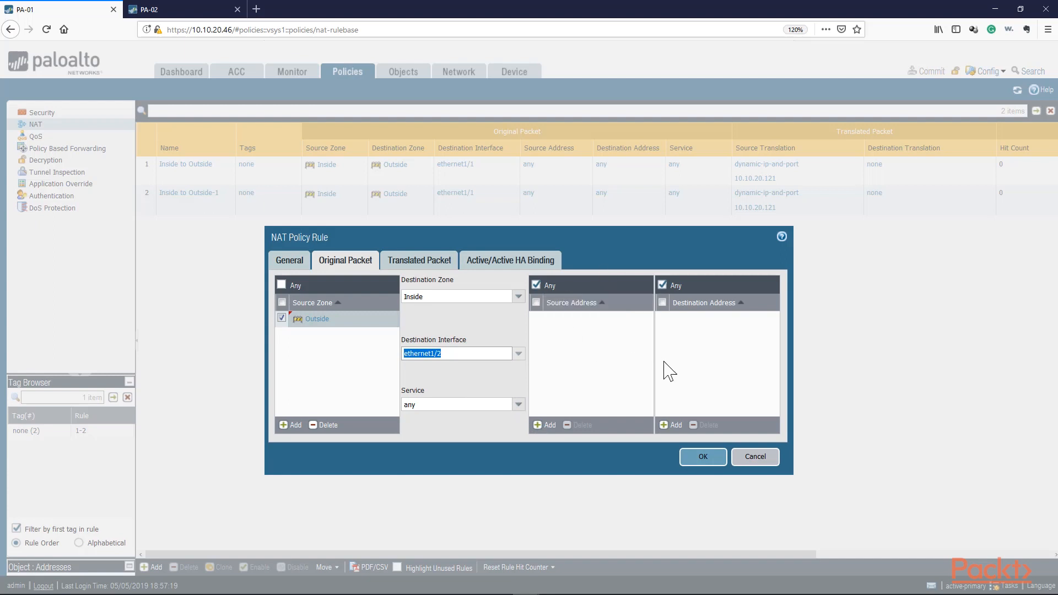
Step: Add 10.10.20.200 as the destination address of the Destination-NAT rule's original packet
left_click(671, 425)
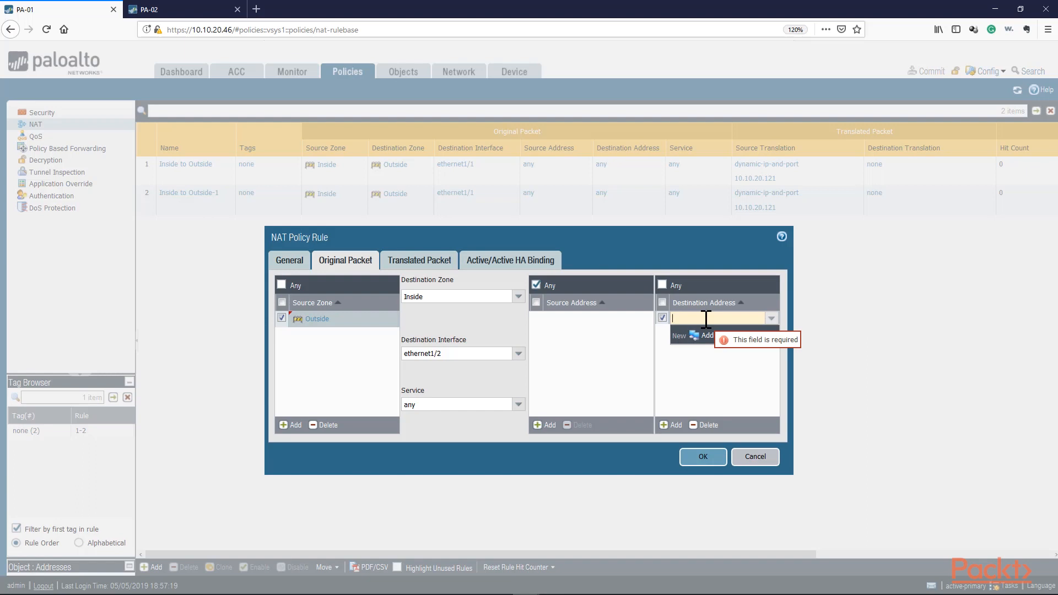
type("10.10.20.121")
left_click(689, 349)
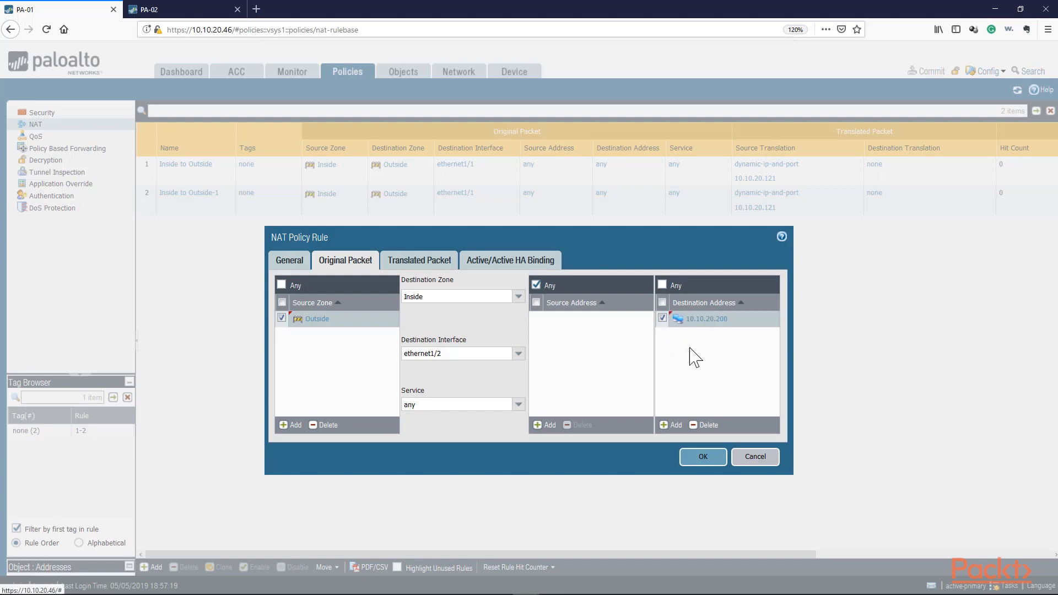
Step: Set the rule's destination address translation to Static IP with the translated address 10.0.0.200
left_click(417, 259)
left_click(770, 296)
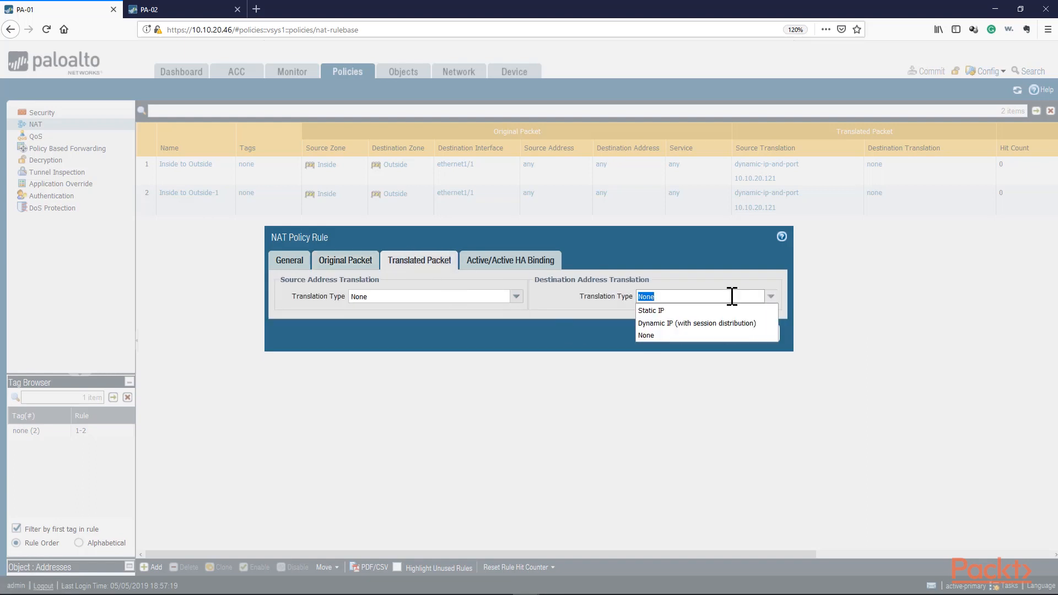
left_click(674, 305)
left_click(672, 312)
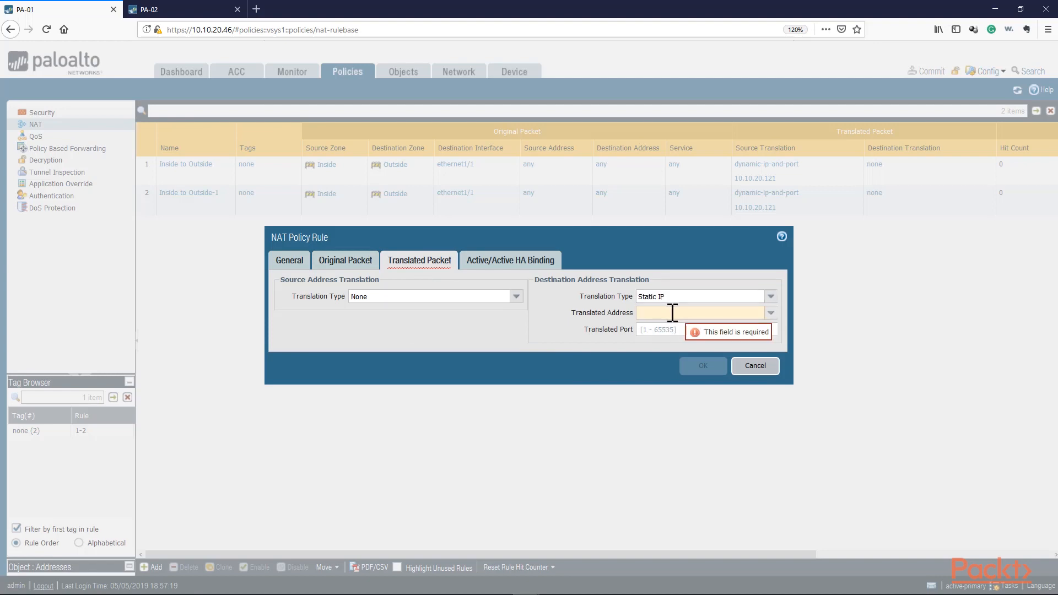
type("10.0.0.200")
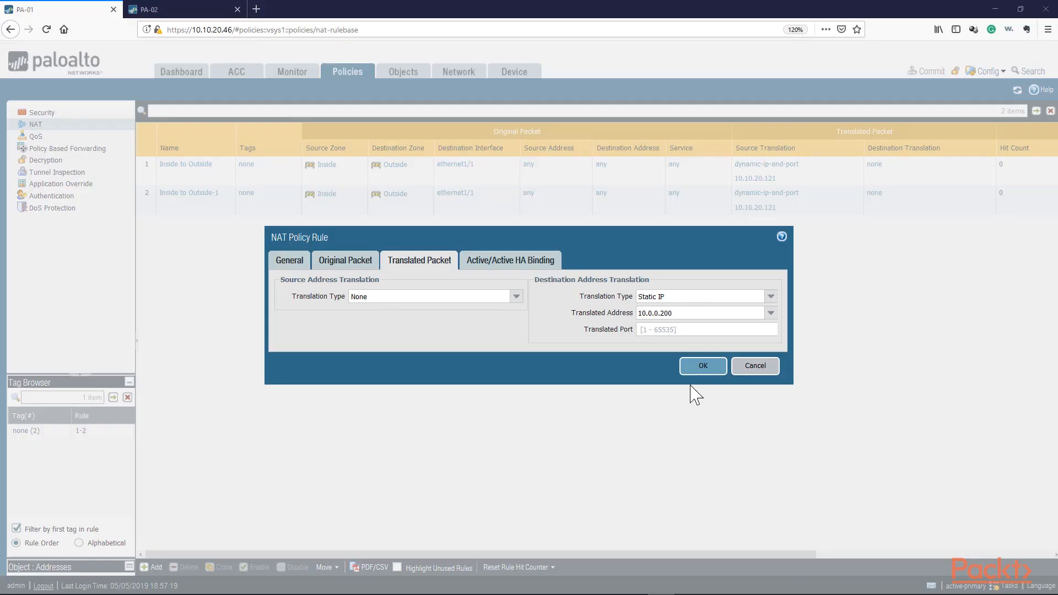
Step: Set the Destination-NAT rule's active/active HA binding to device 0 and save the rule
left_click(498, 261)
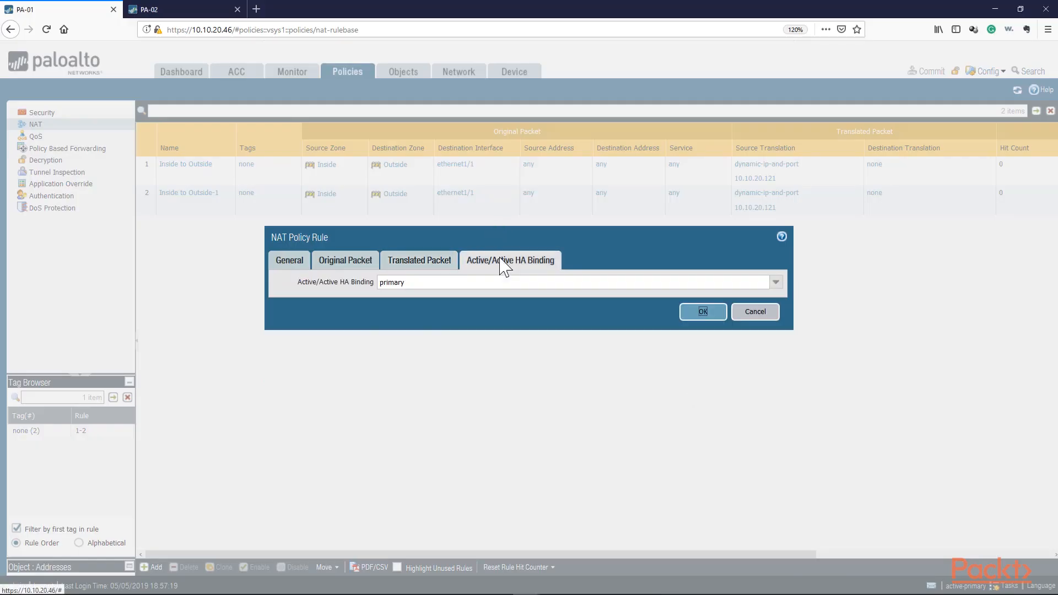
left_click(776, 282)
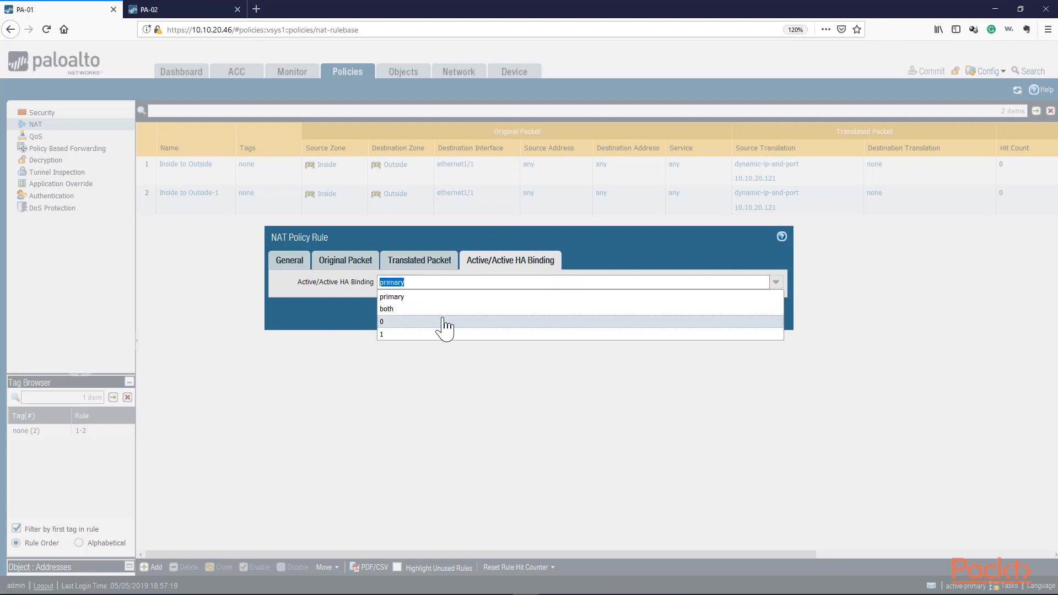
left_click(430, 323)
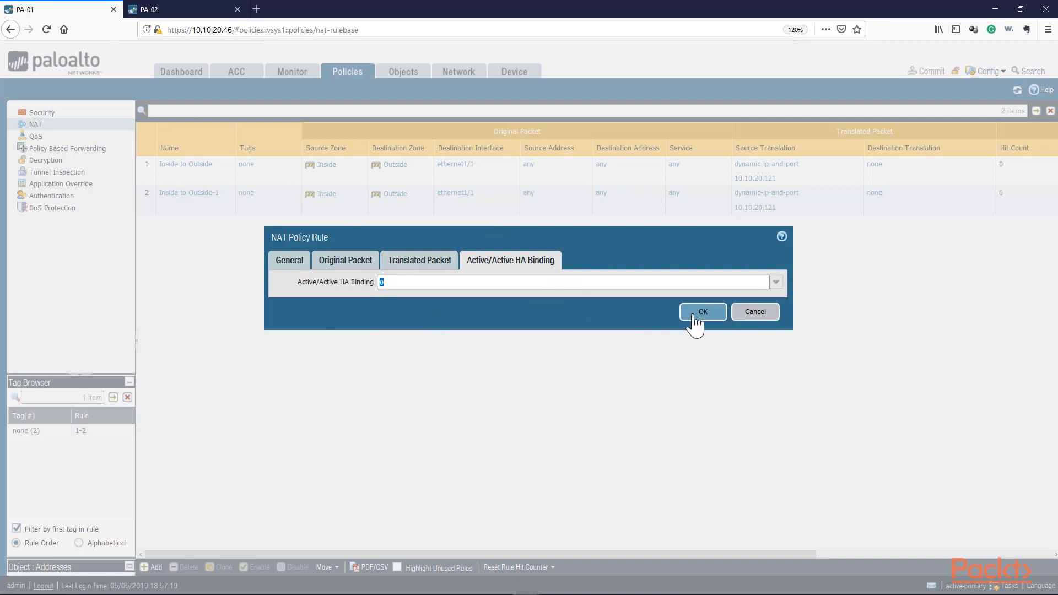
left_click(699, 315)
Step: Clone the Destination-NAT rule and place the copy at the end of the rulebase
right_click(149, 236)
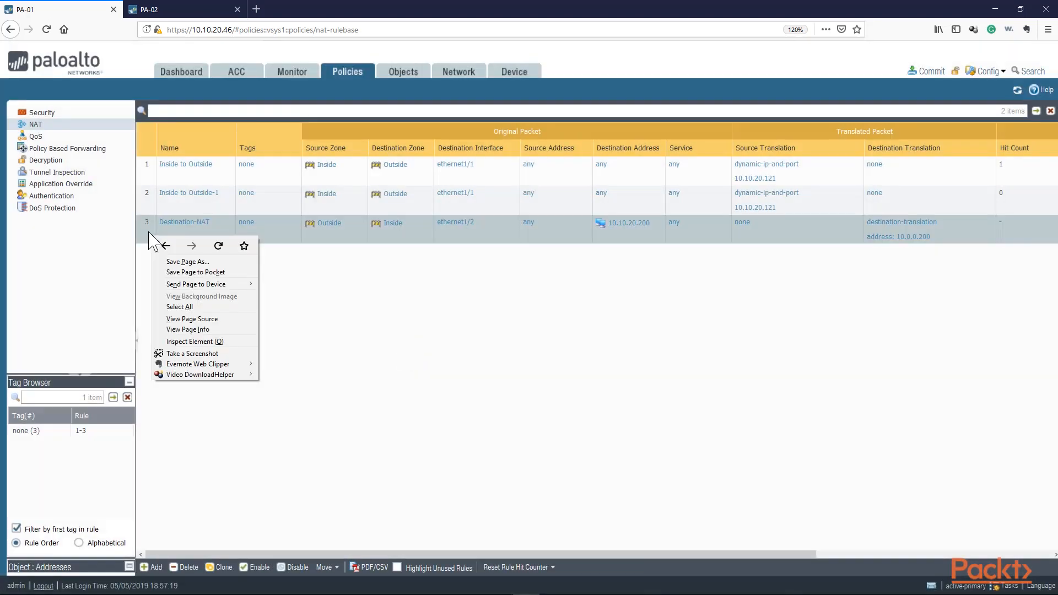
left_click(148, 236)
left_click(219, 567)
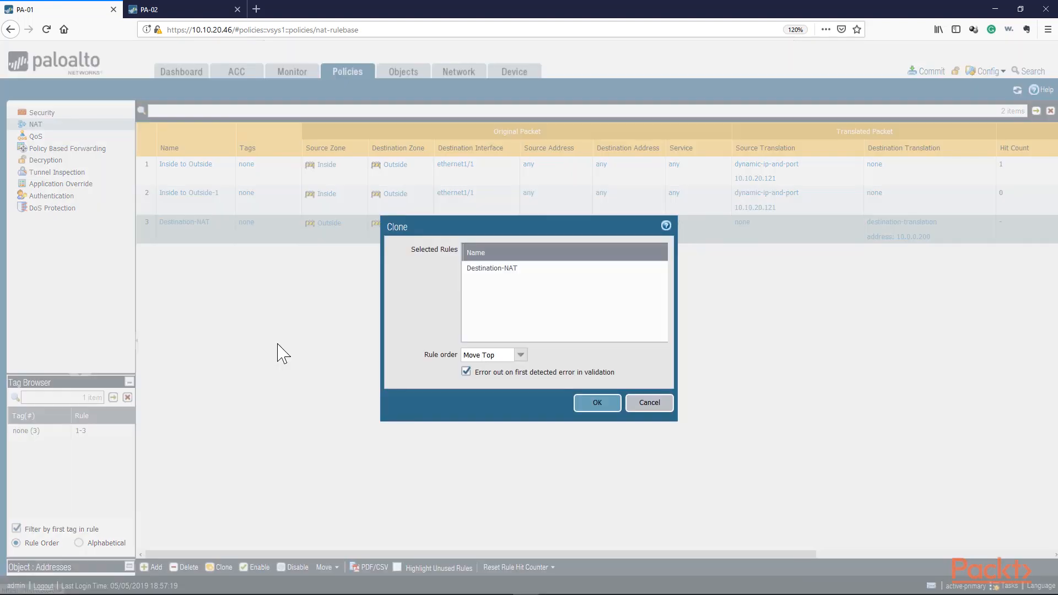
left_click(496, 354)
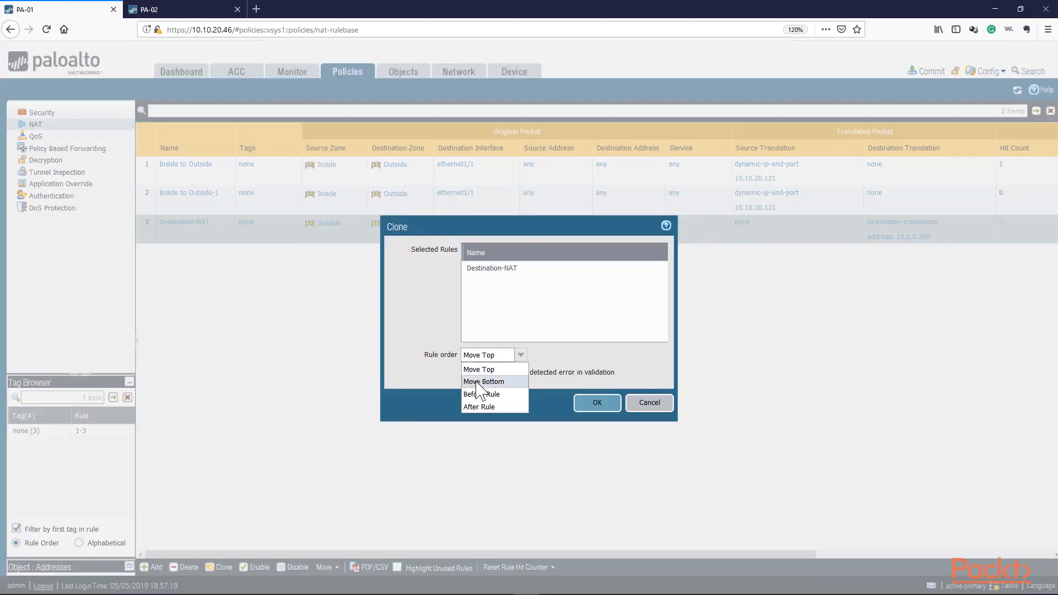
left_click(480, 380)
left_click(597, 403)
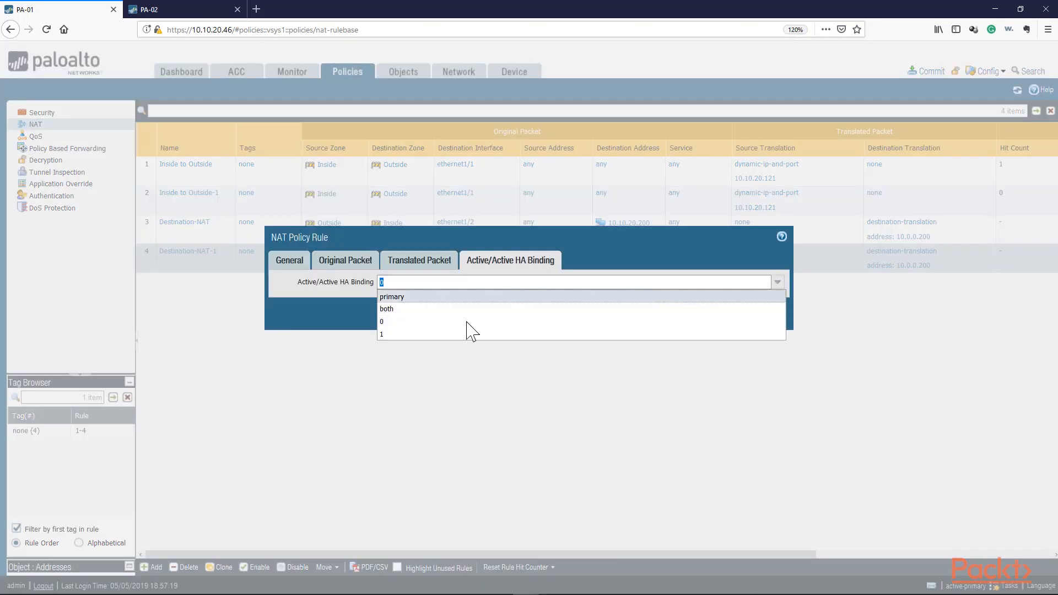
Step: Set the active/active HA binding of the cloned Destination-NAT rule to device 1 and save it
left_click(383, 338)
left_click(418, 261)
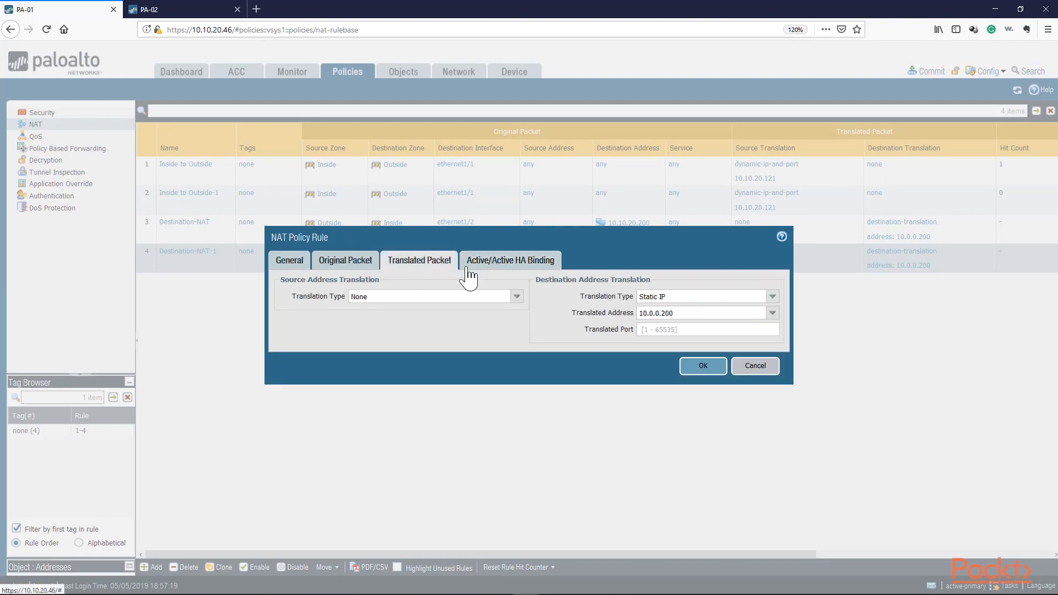
key("Return")
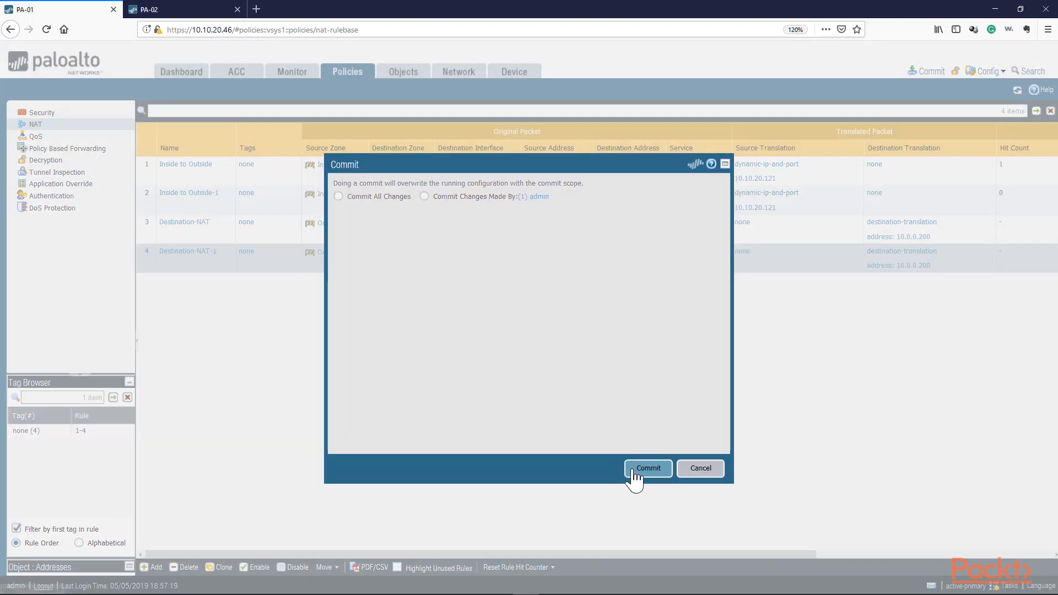
Step: Commit the NAT rule changes on PA-01 and dismiss the commit status
left_click(642, 470)
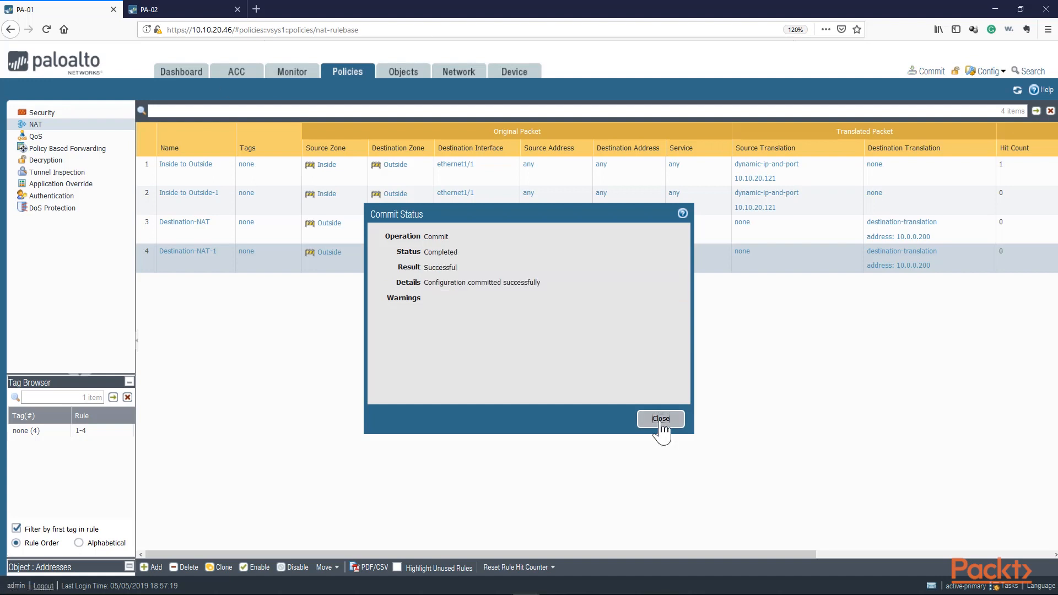
left_click(661, 418)
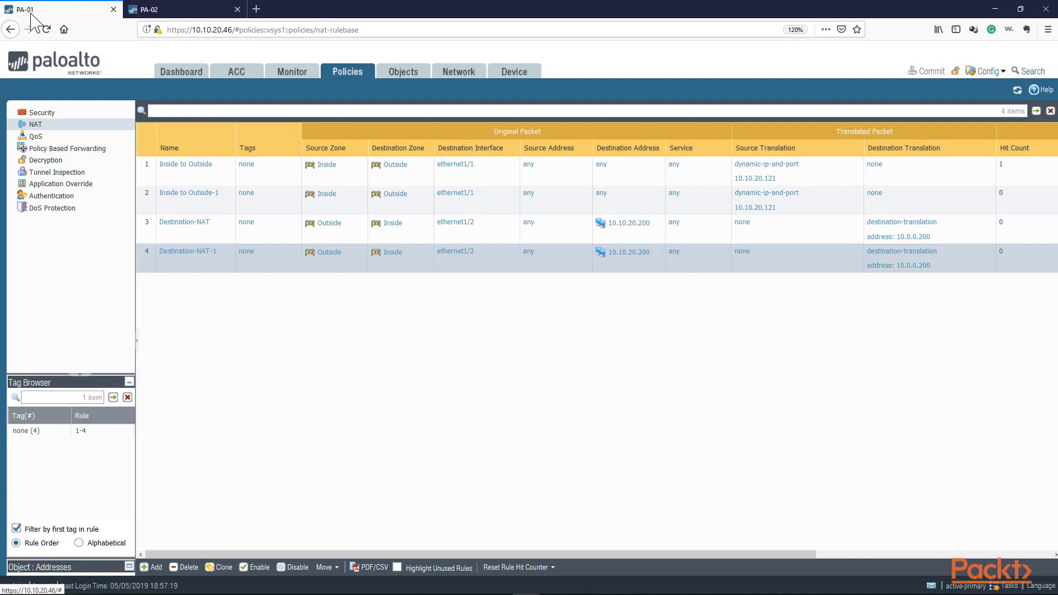
Step: Review the source and destination translations of the Inside to Outside and Destination-NAT rules and their clones
left_click(709, 211)
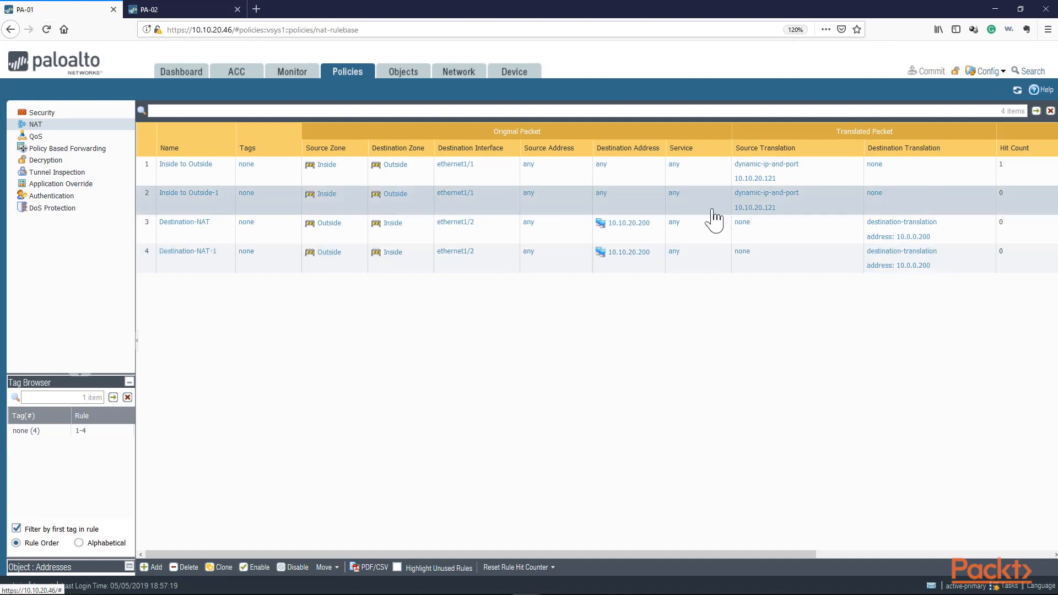
left_click(703, 177)
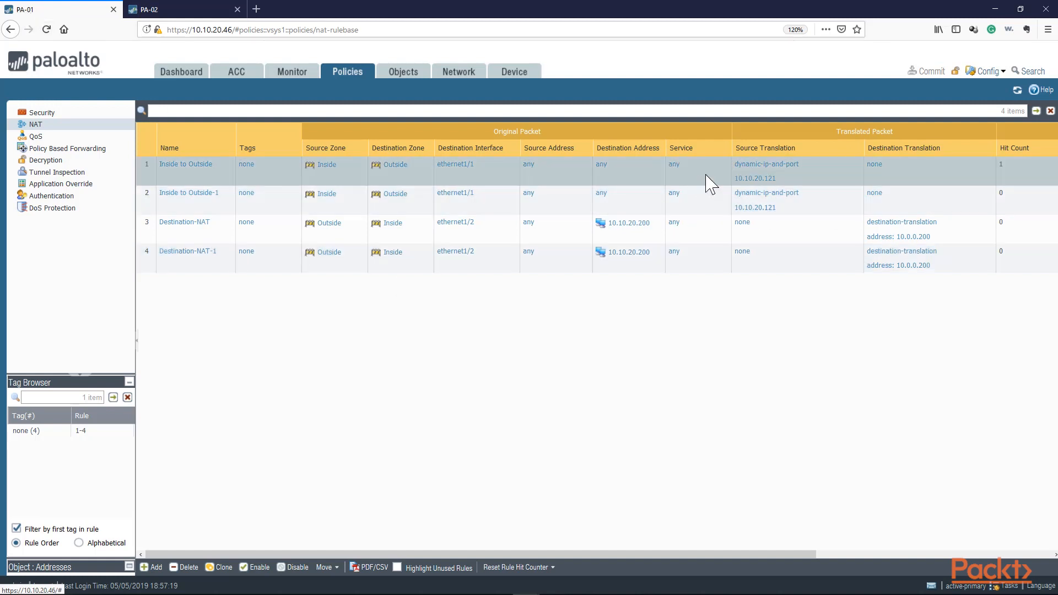
left_click(705, 205)
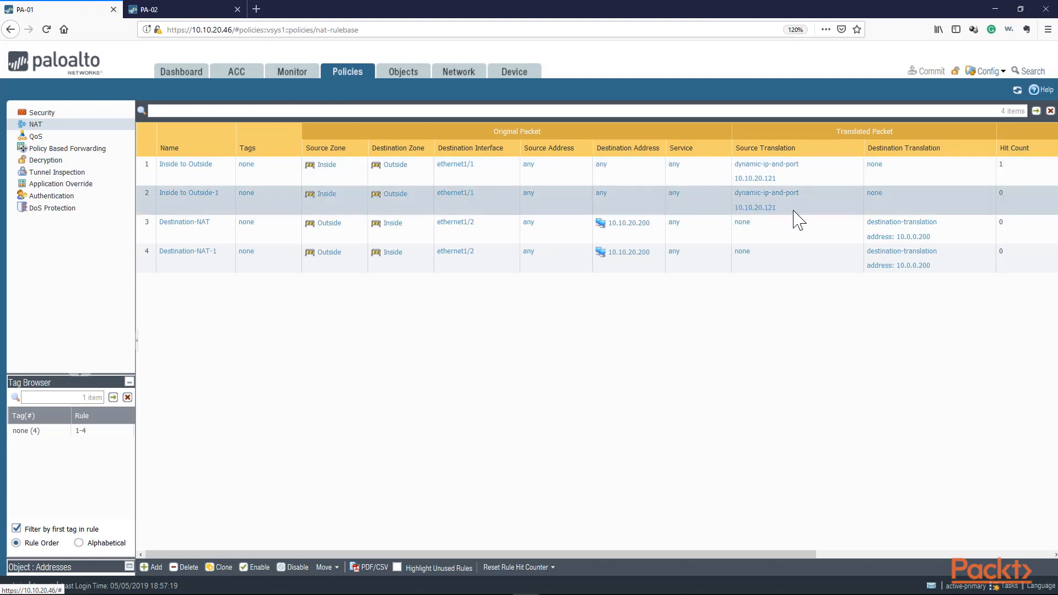
left_click(479, 234)
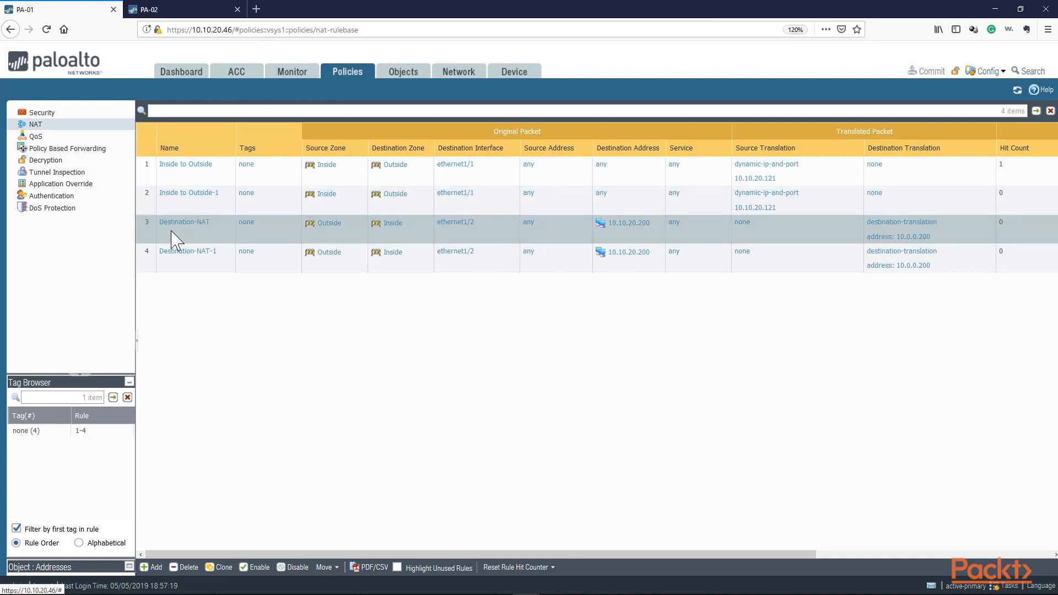
left_click(167, 270)
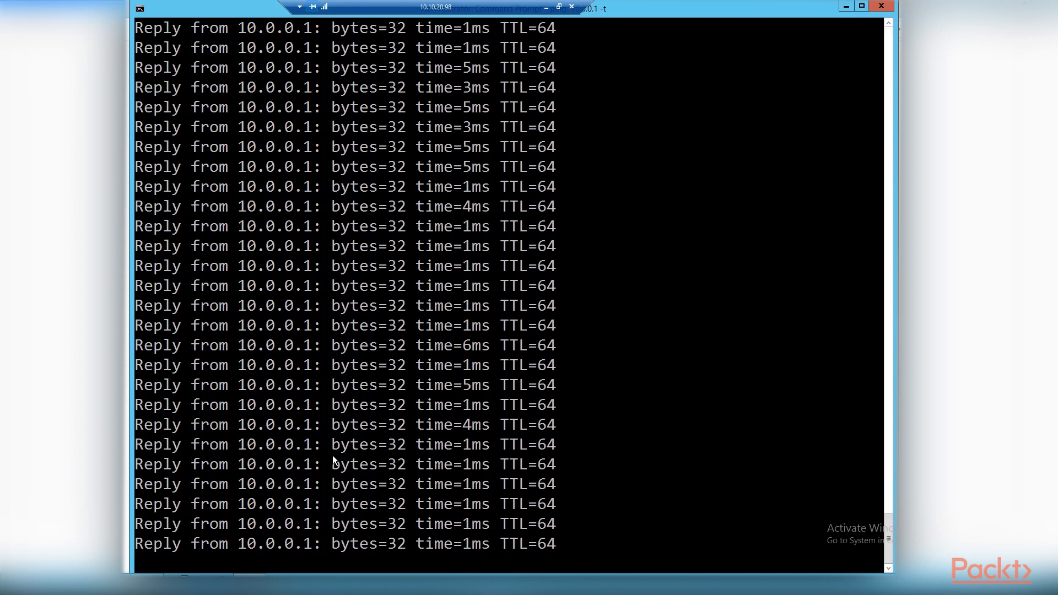
Step: Return from the remote ping session to PA-01 and suspend the local device's high availability state
left_click(543, 11)
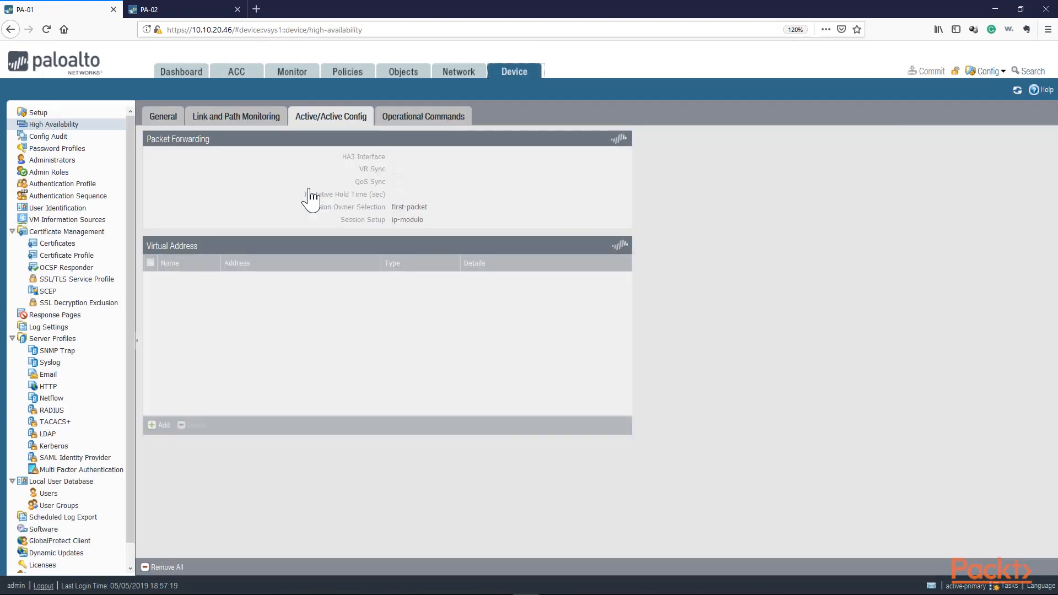
left_click(423, 117)
left_click(177, 138)
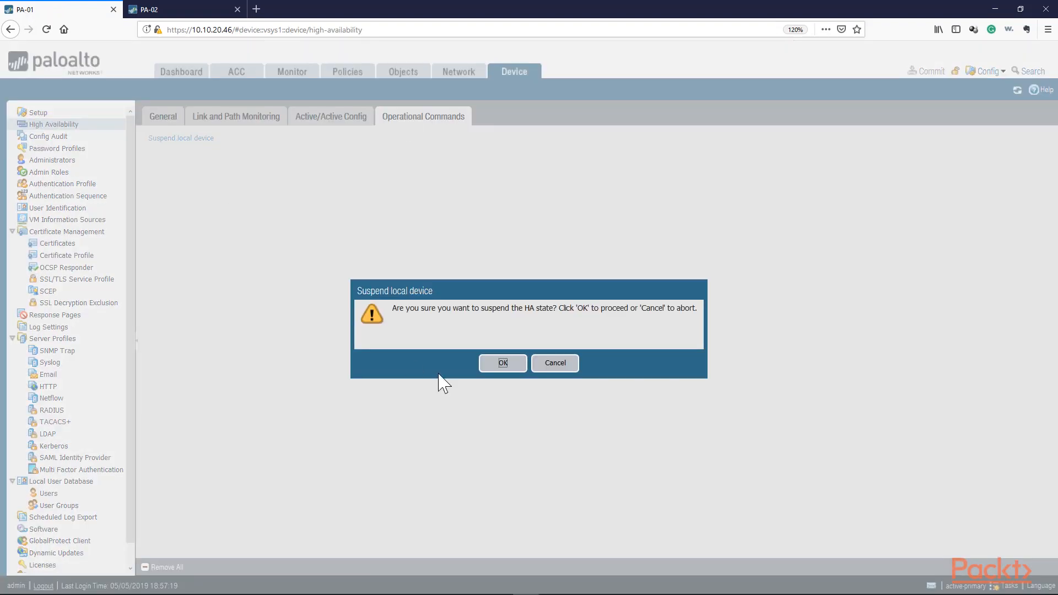
left_click(498, 361)
Step: Check the HA state of the local device and its peer on the PA-01 dashboard
left_click(182, 88)
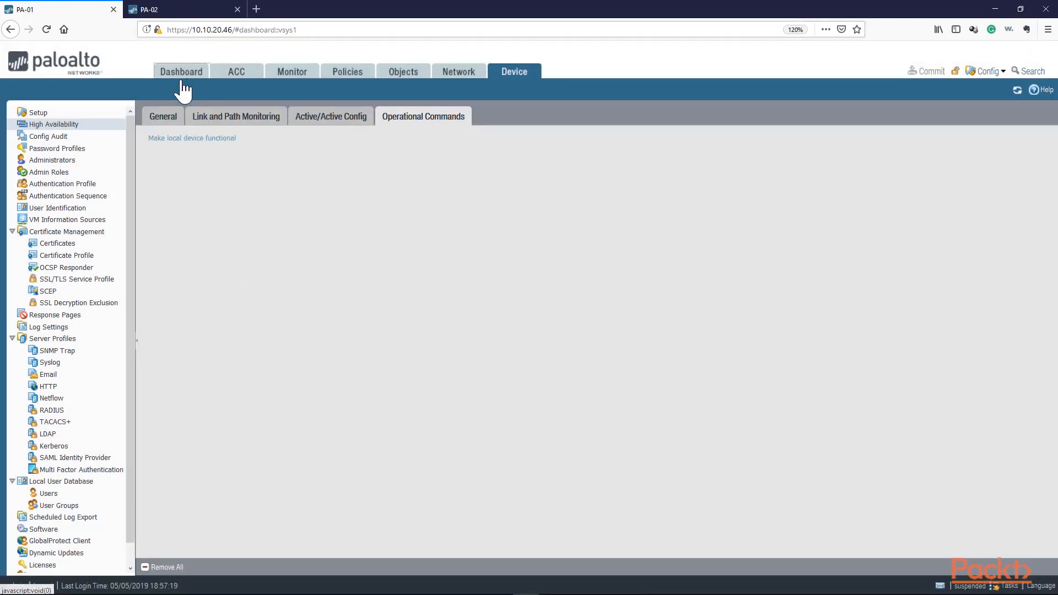
left_click(329, 114)
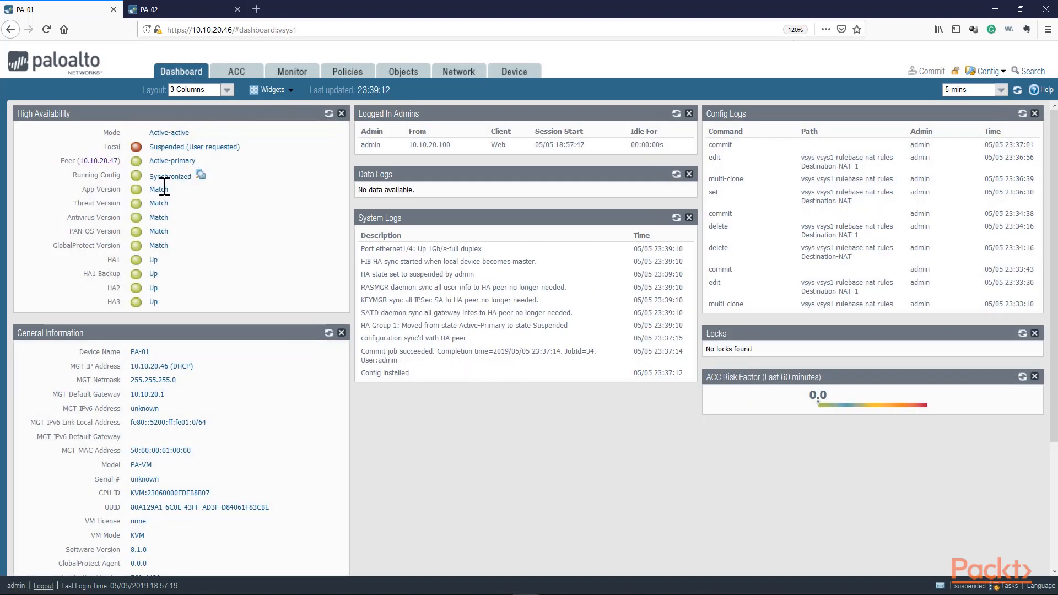
left_click_drag(149, 161, 203, 162)
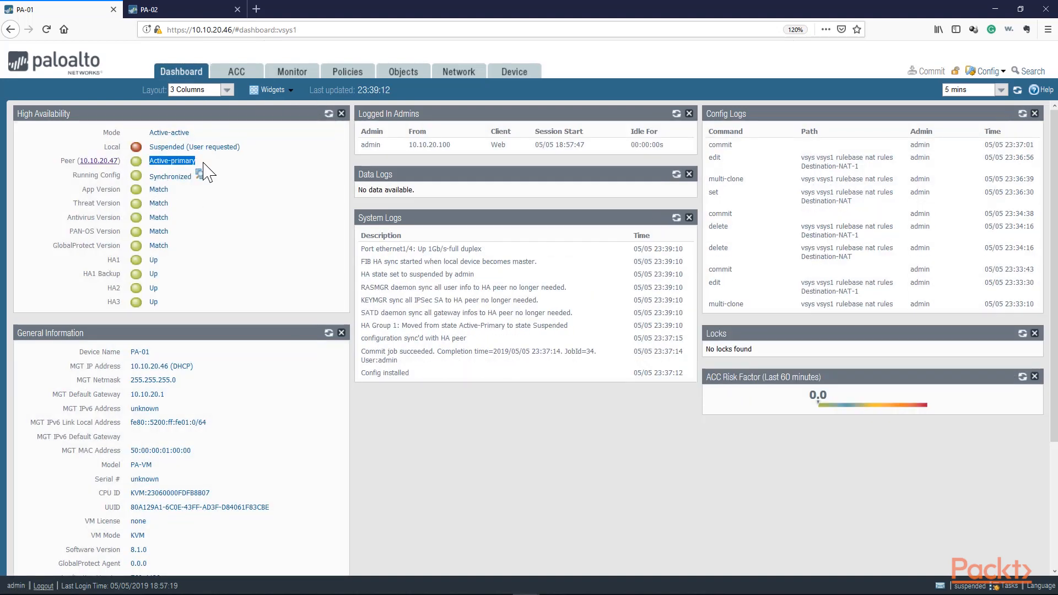